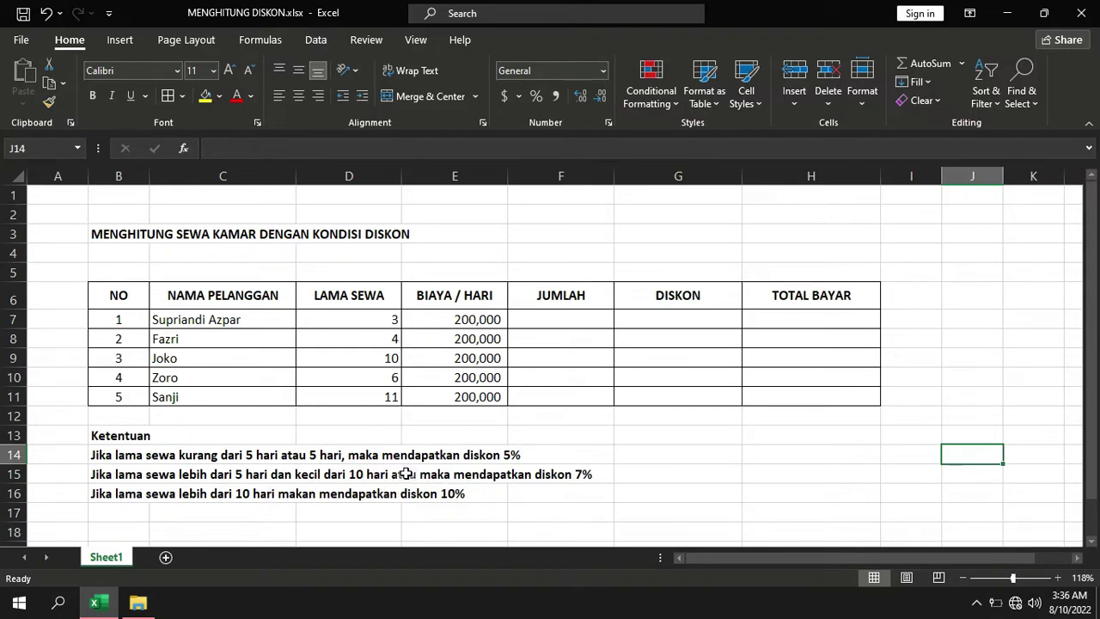
Delete the stray 'atau' from the 7% rule and correct 'makan' to 'maka' in the 10% rule
{"action": "double_click", "coordinate": [97, 478]}
{"action": "left_click", "coordinate": [417, 474]}
{"action": "key", "text": "BackSpace"}
{"action": "key", "text": "BackSpace"}
{"action": "key", "text": "BackSpace"}
{"action": "key", "text": "BackSpace"}
{"action": "left_click", "coordinate": [597, 429]}
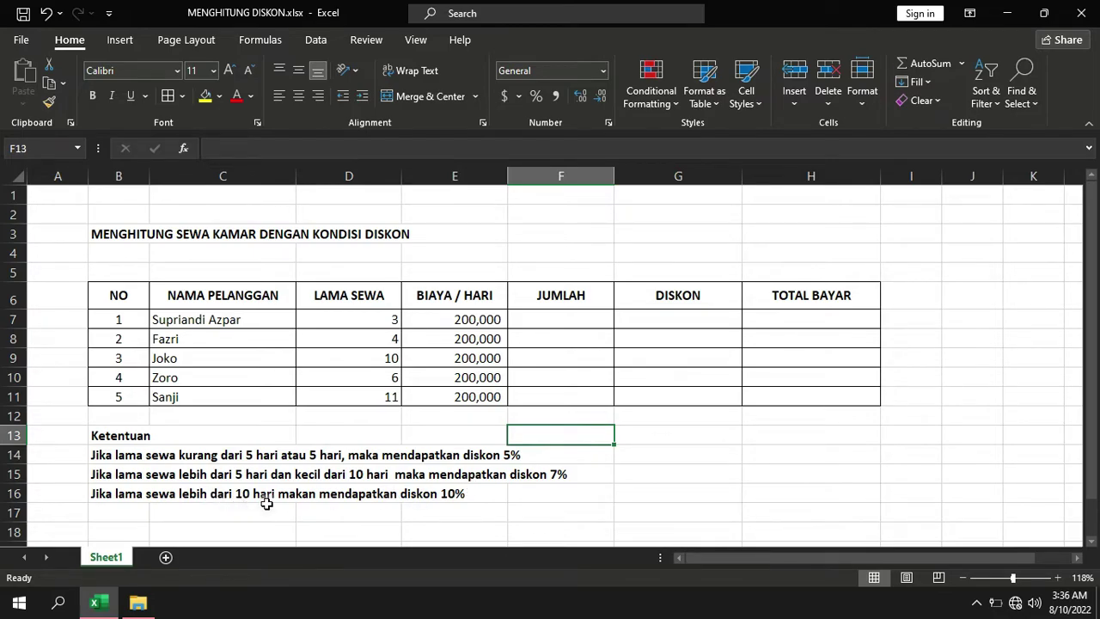
{"action": "double_click", "coordinate": [94, 493]}
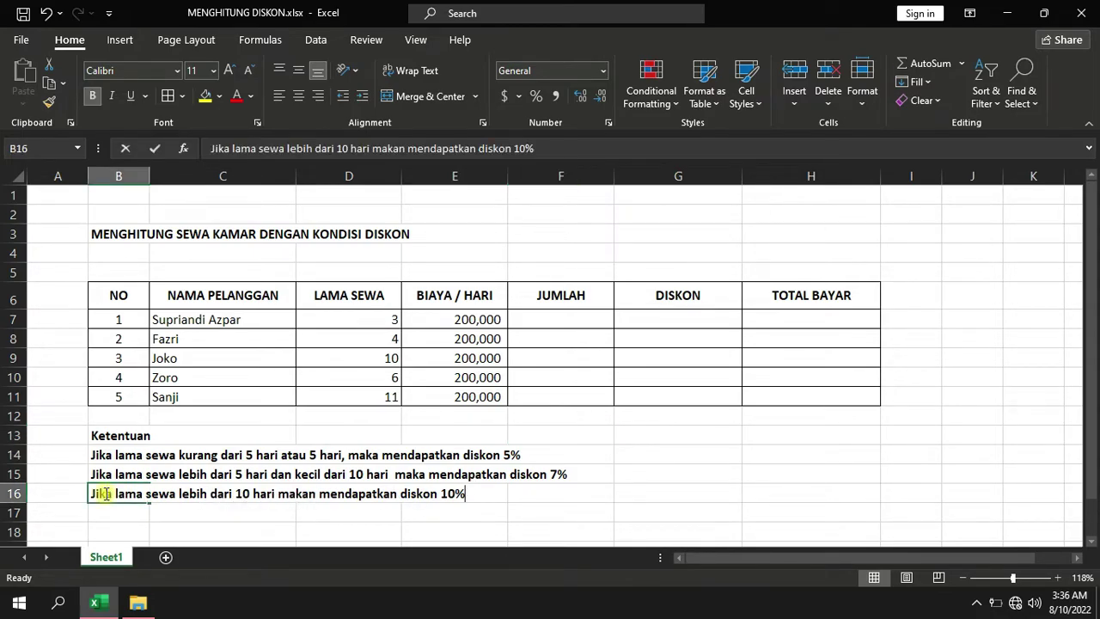
{"action": "left_click", "coordinate": [315, 494]}
{"action": "key", "text": "BackSpace"}
{"action": "left_click", "coordinate": [526, 499]}
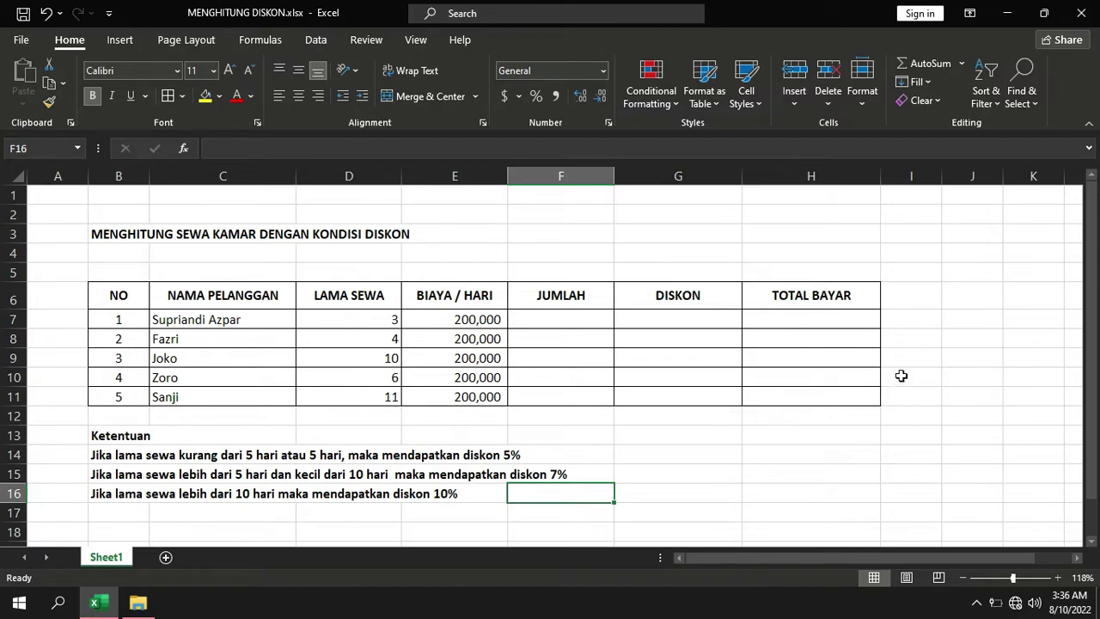
Center-align the LAMA SEWA column header and values
{"action": "mouse_move", "coordinate": [361, 319]}
{"action": "left_mouse_down"}
{"action": "mouse_move", "coordinate": [351, 393]}
{"action": "mouse_move", "coordinate": [321, 285]}
{"action": "left_mouse_up"}
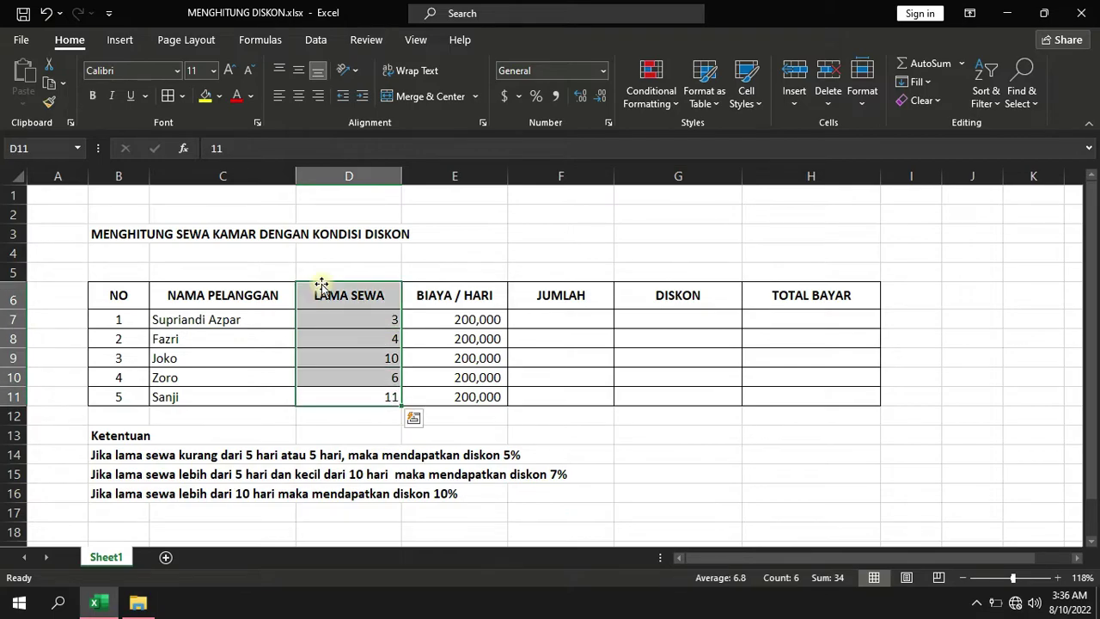
{"action": "left_click", "coordinate": [298, 95]}
{"action": "left_click", "coordinate": [560, 318]}
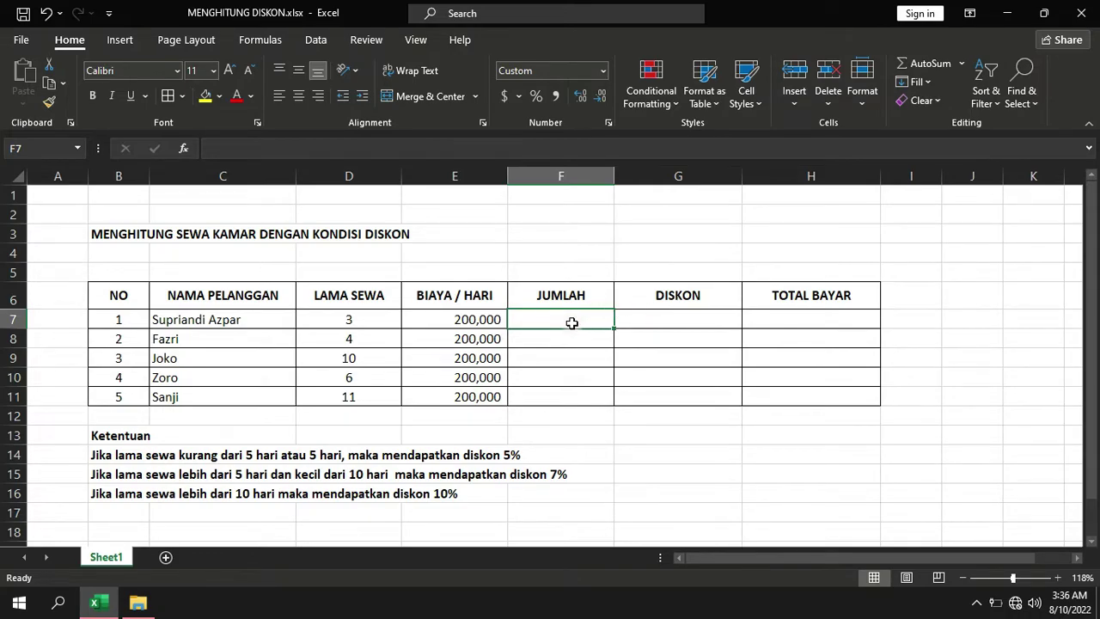
Enter =E7*D7 in F7 and fill it down to F11, giving 600,000 through 2,200,000
{"action": "type", "text": "="}
{"action": "left_click", "coordinate": [374, 322]}
{"action": "left_click", "coordinate": [452, 322]}
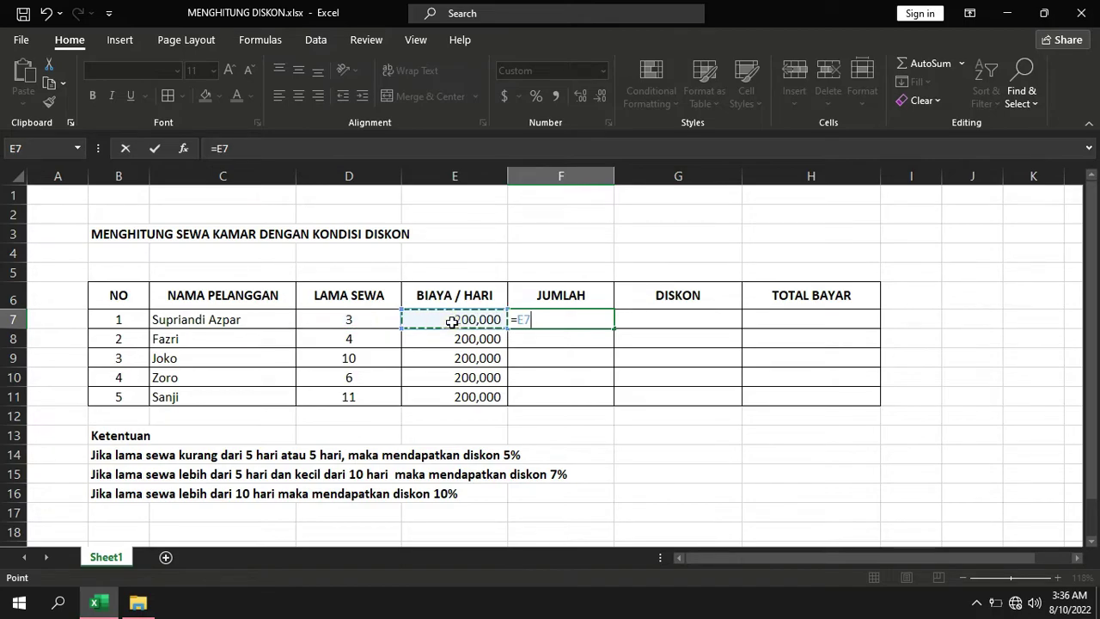
{"action": "type", "text": "*"}
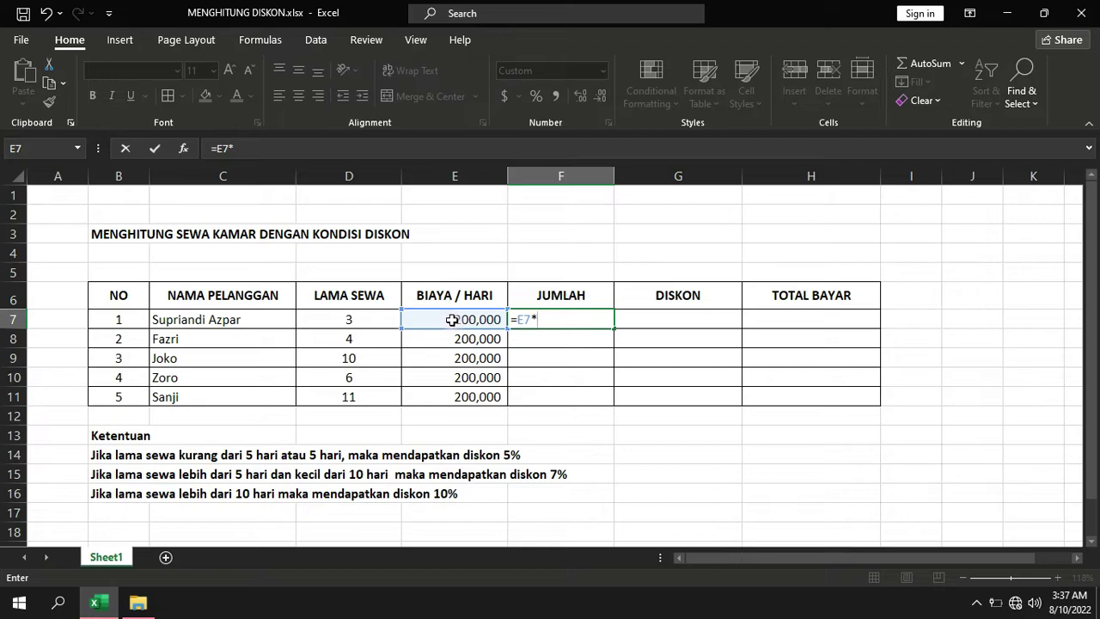
{"action": "left_click", "coordinate": [347, 319]}
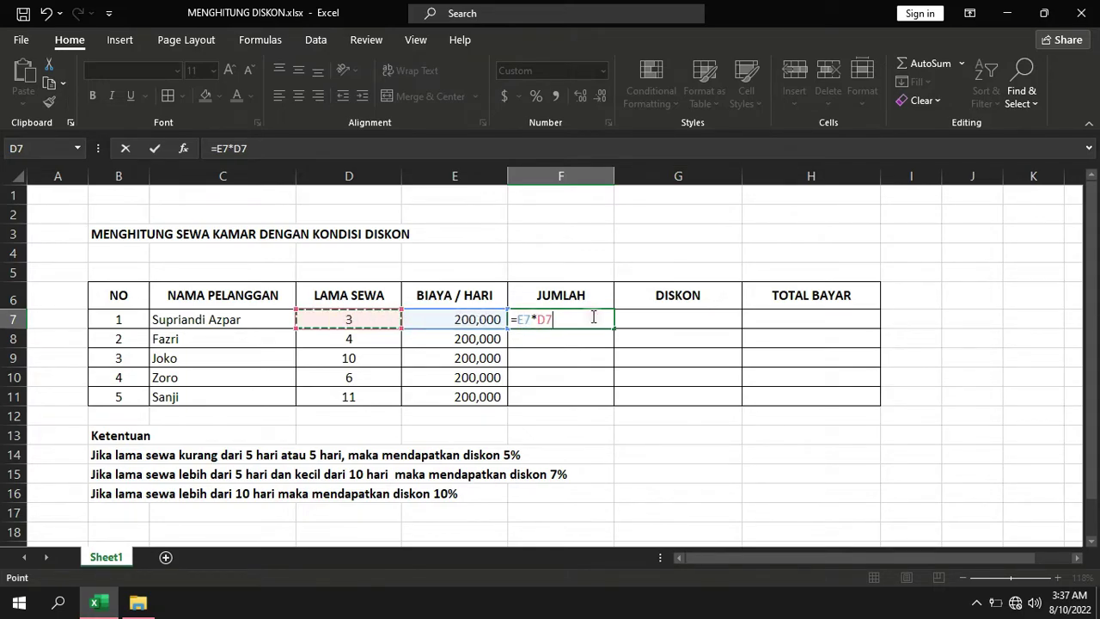
{"action": "key", "text": "Return"}
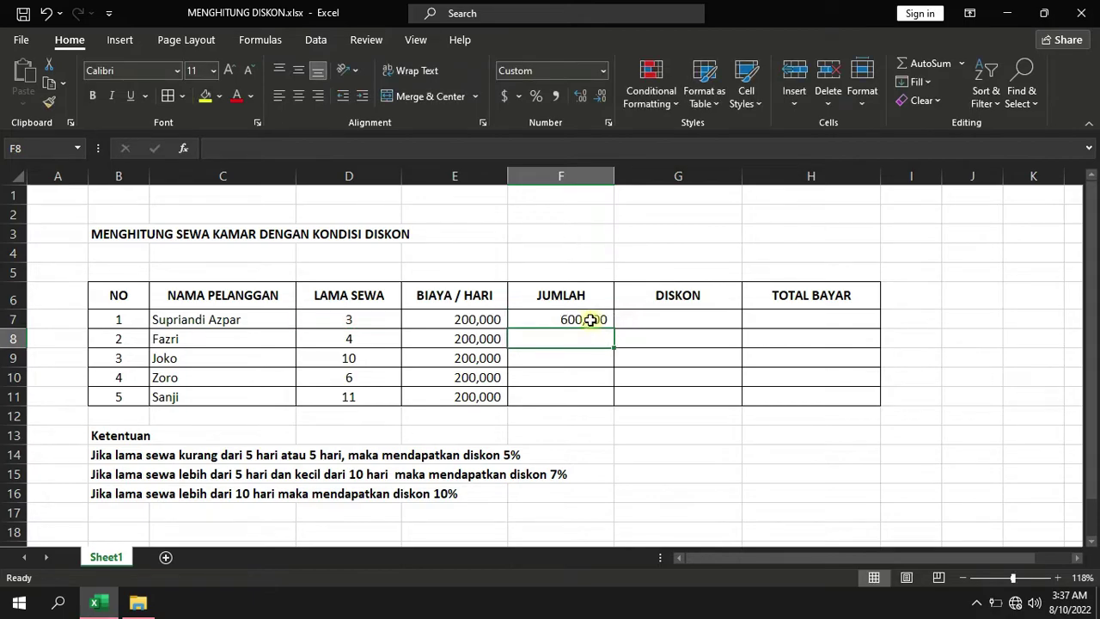
{"action": "left_click", "coordinate": [593, 319]}
{"action": "left_click_drag", "start_coordinate": [614, 330], "coordinate": [600, 396]}
{"action": "left_click", "coordinate": [686, 438]}
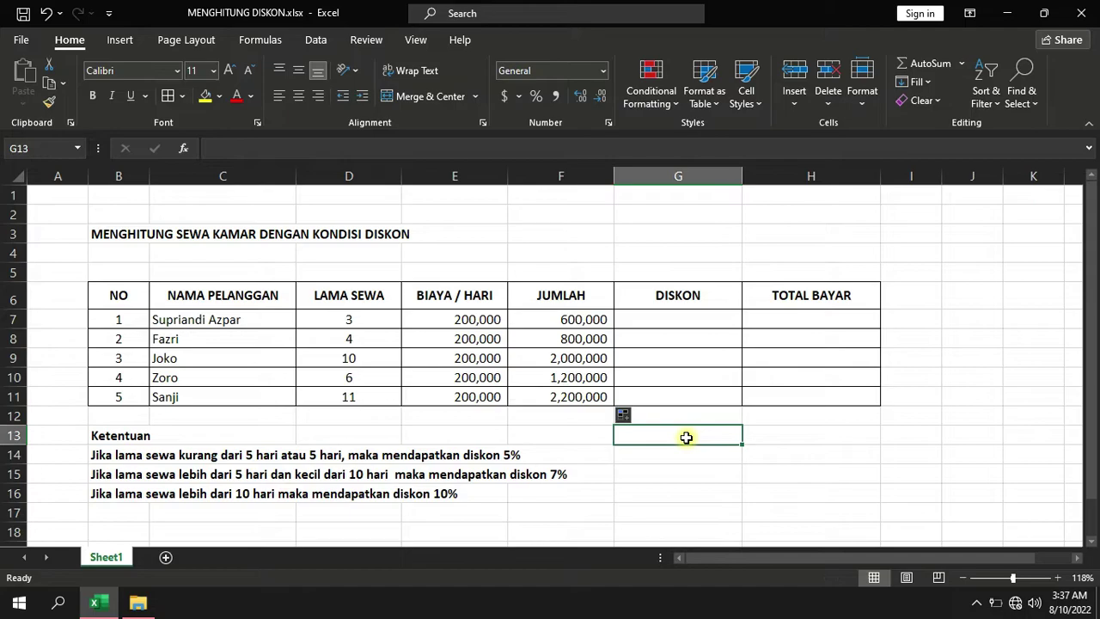
Begin G7 with =IF(D7<=5,F7*0.05, so rentals of up to 5 days get 5%
{"action": "left_click", "coordinate": [462, 430]}
{"action": "left_click", "coordinate": [709, 444]}
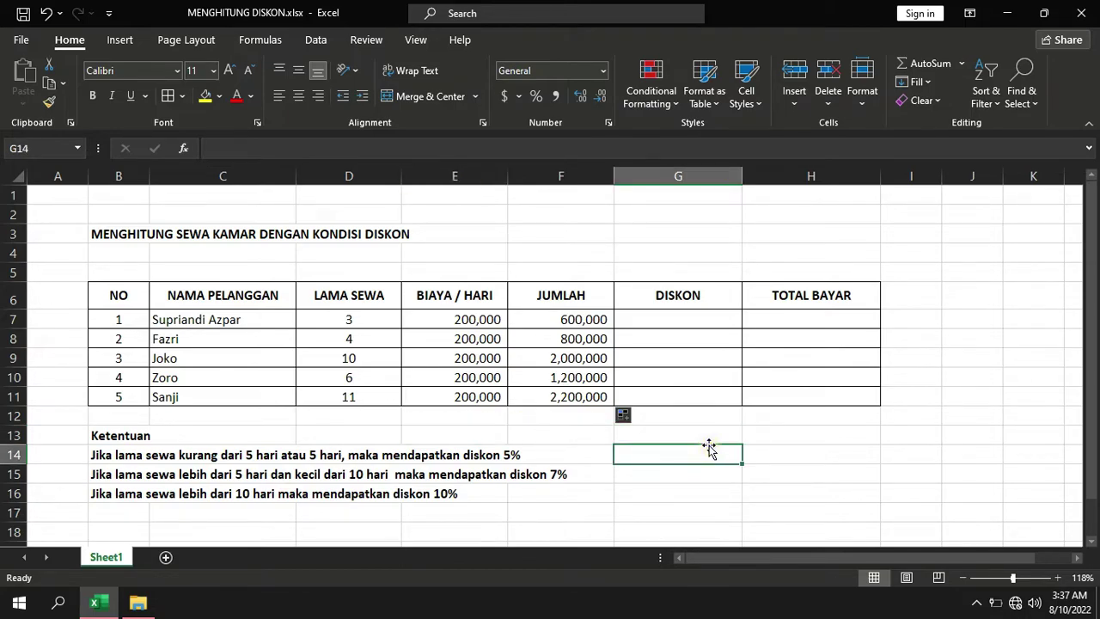
{"action": "left_click", "coordinate": [673, 326]}
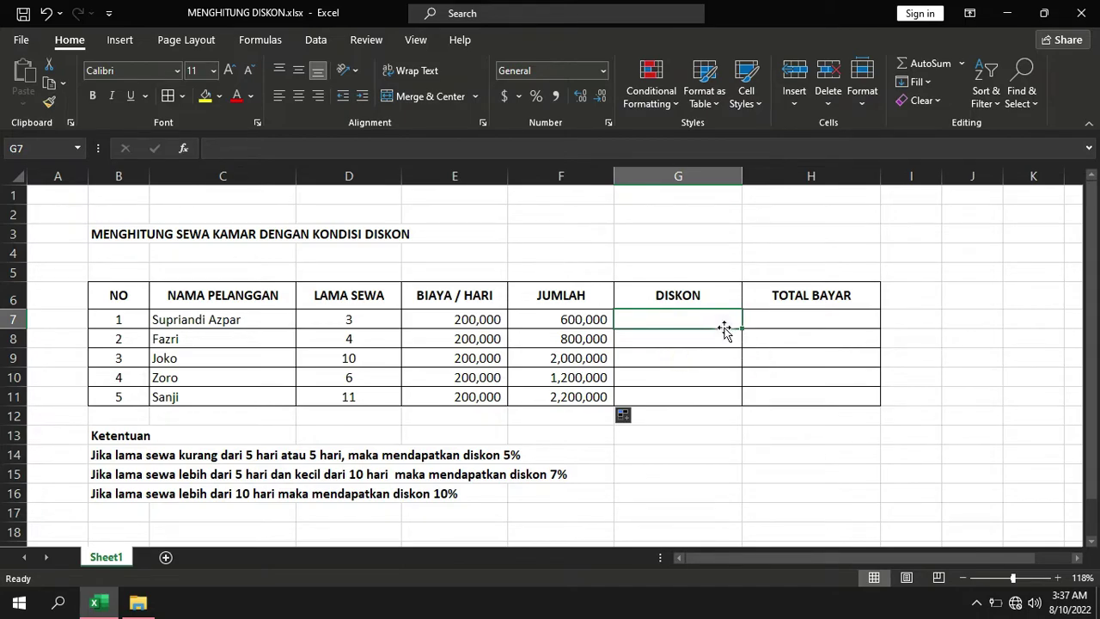
{"action": "left_click", "coordinate": [692, 358]}
{"action": "left_click", "coordinate": [665, 319]}
{"action": "type", "text": "=IF"}
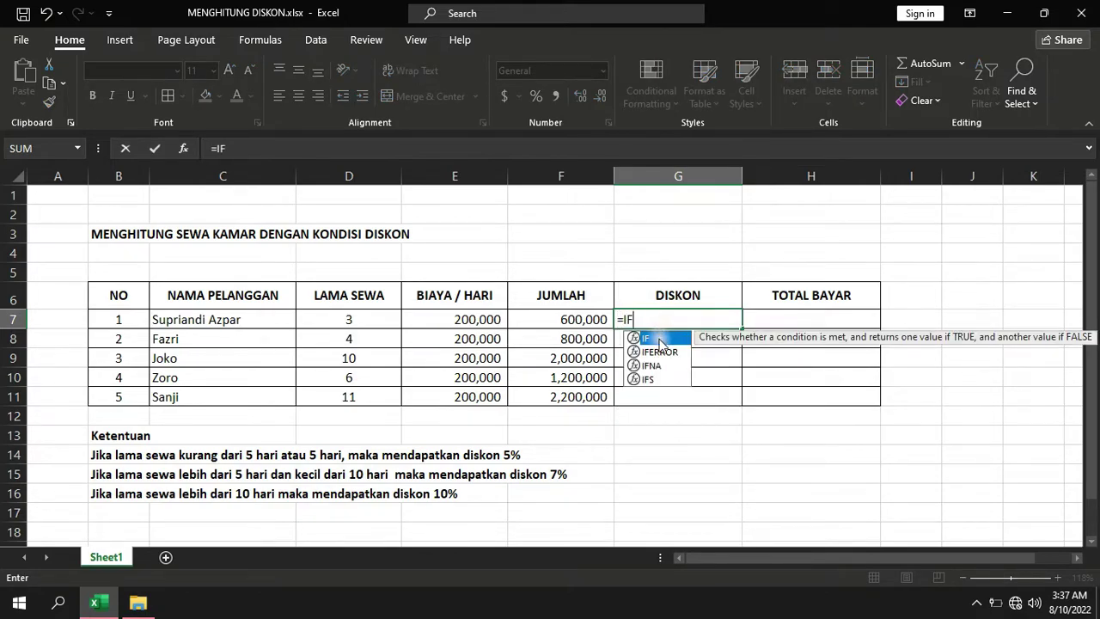
{"action": "double_click", "coordinate": [662, 338]}
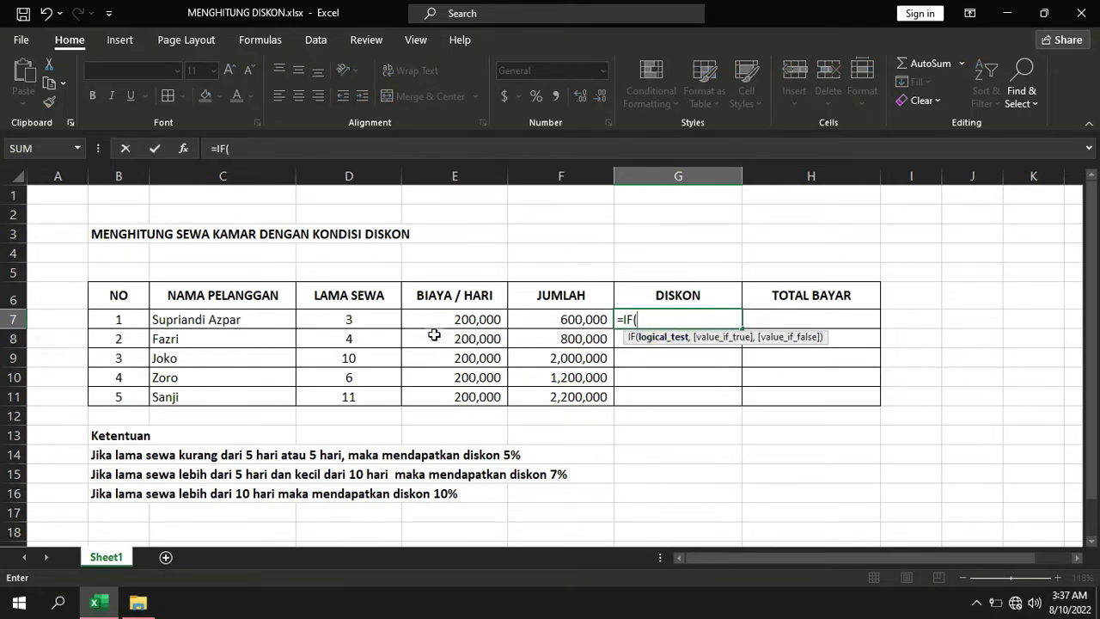
{"action": "left_click", "coordinate": [358, 319]}
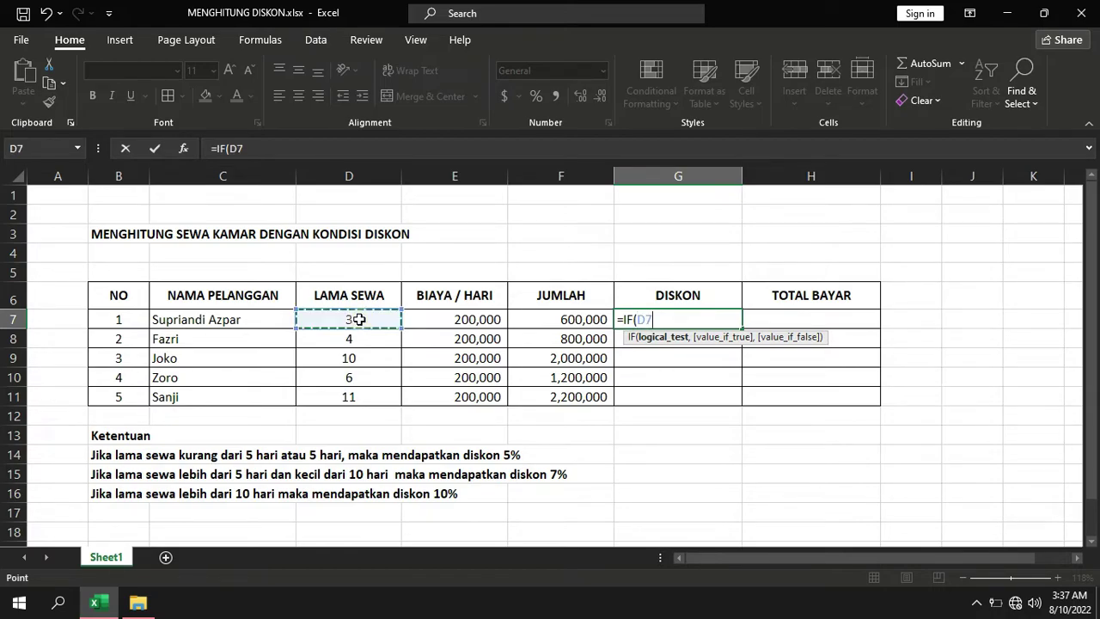
{"action": "type", "text": "<=5"}
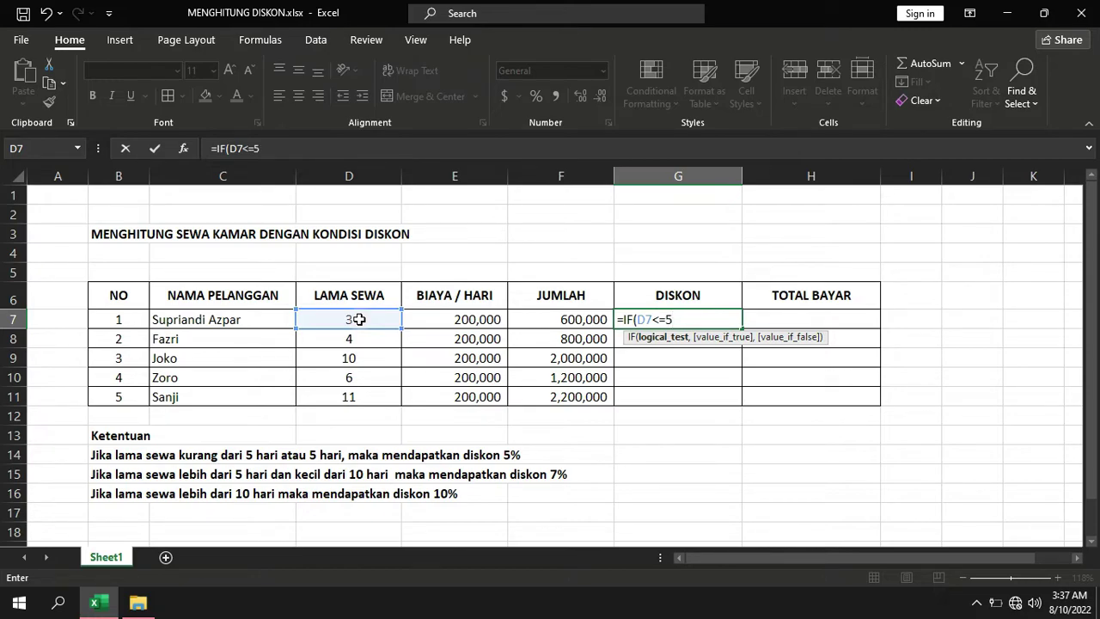
{"action": "type", "text": ","}
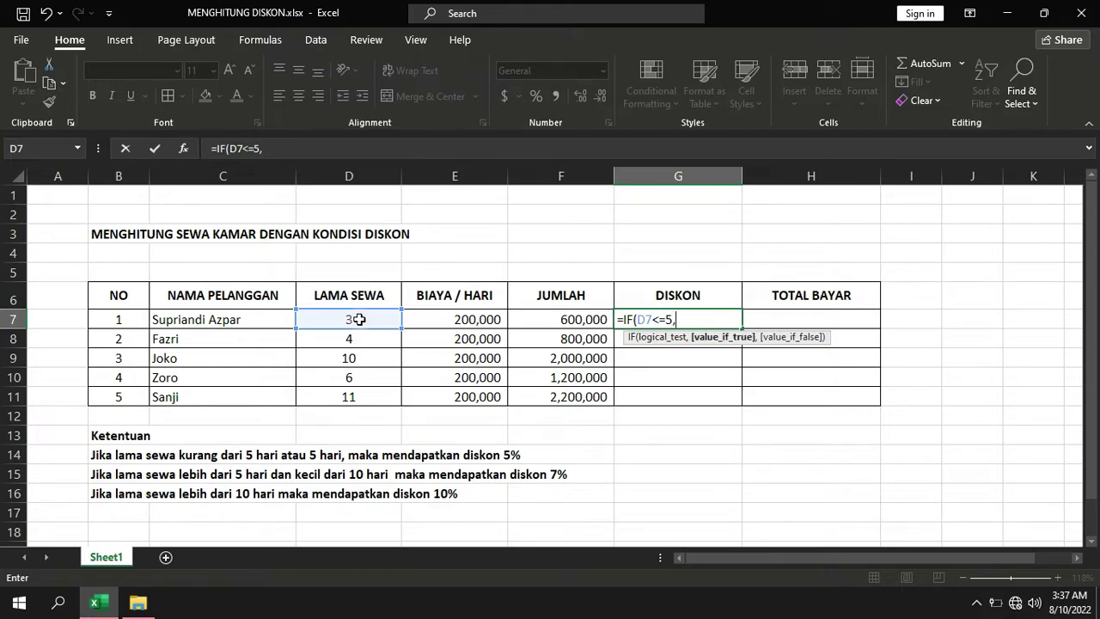
{"action": "left_click", "coordinate": [549, 320]}
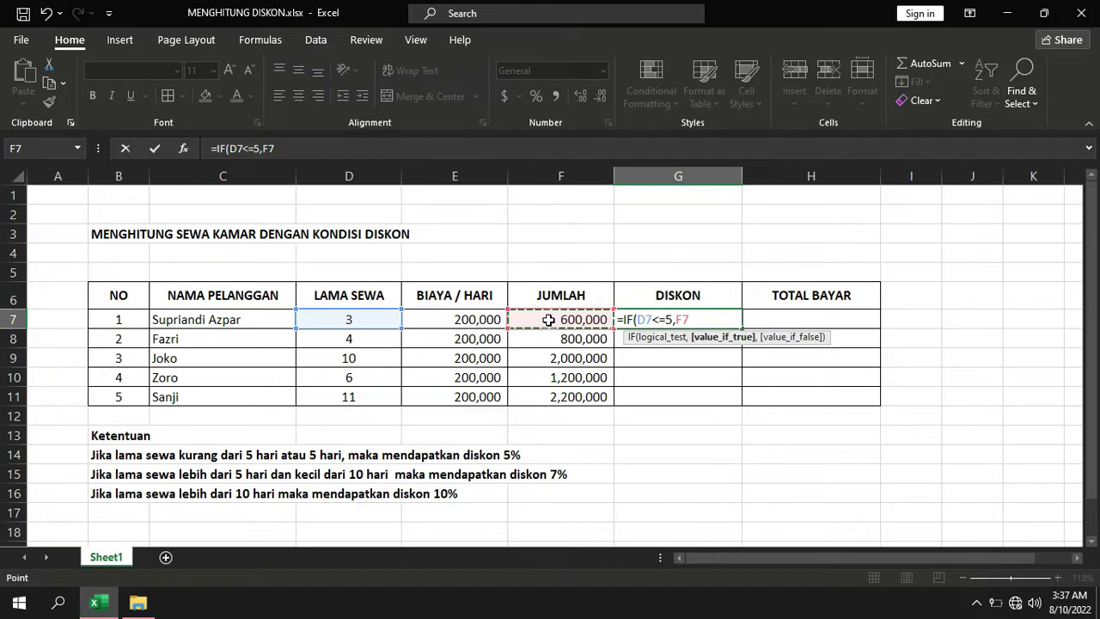
{"action": "type", "text": "*"}
{"action": "type", "text": "0.05"}
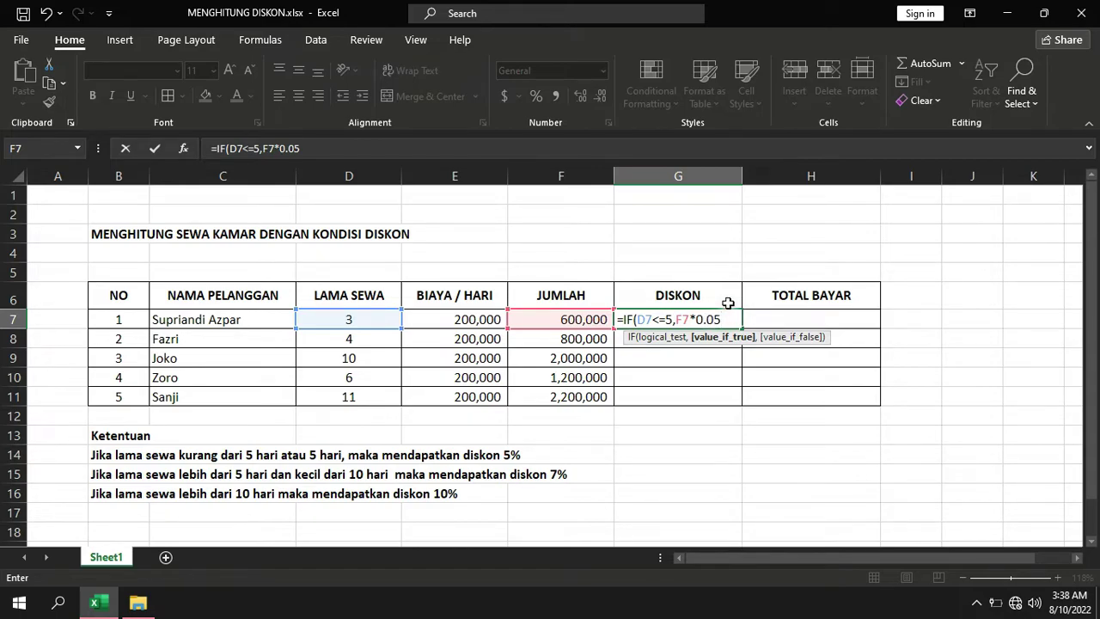
{"action": "type", "text": ","}
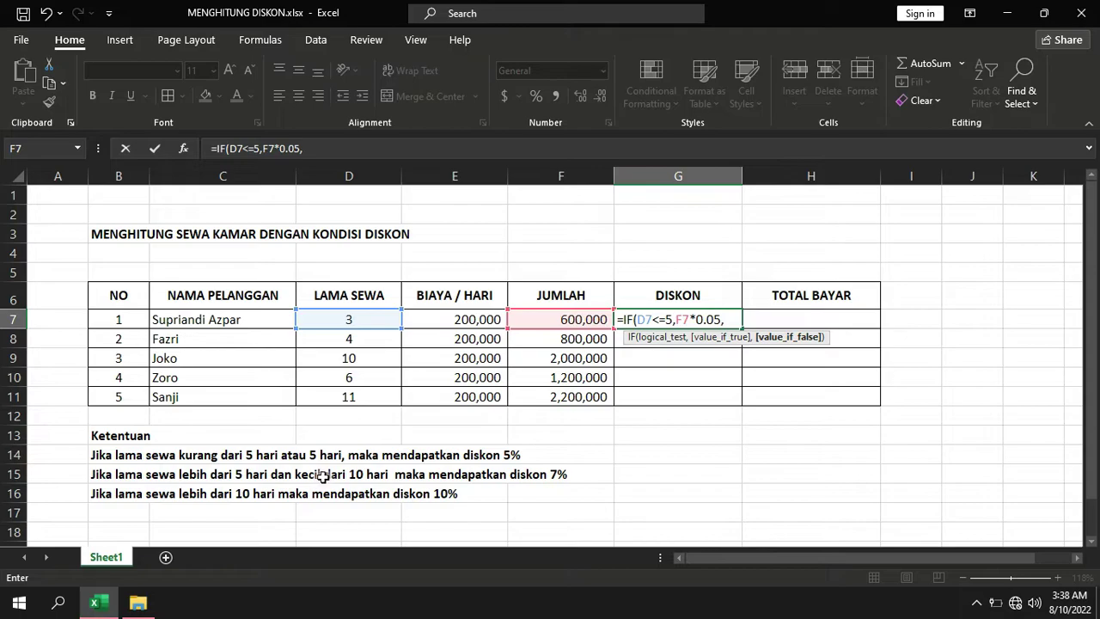
Add the nested IF(AND(D7>5,D7<10),F7*0.07, branch for the 7% discount tier
{"action": "type", "text": "IF"}
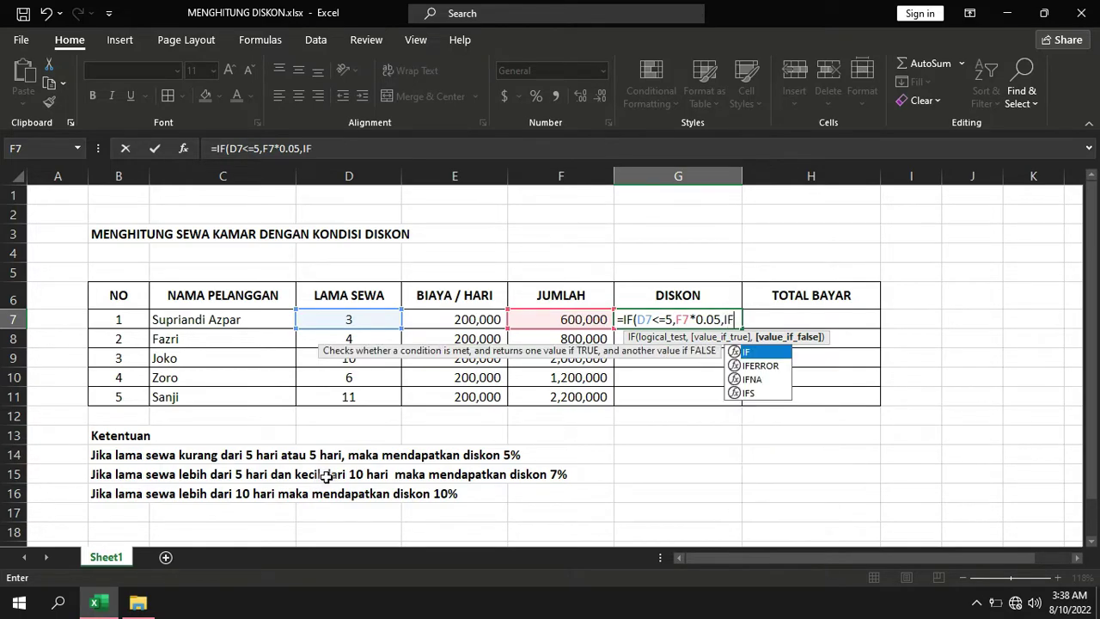
{"action": "double_click", "coordinate": [749, 352]}
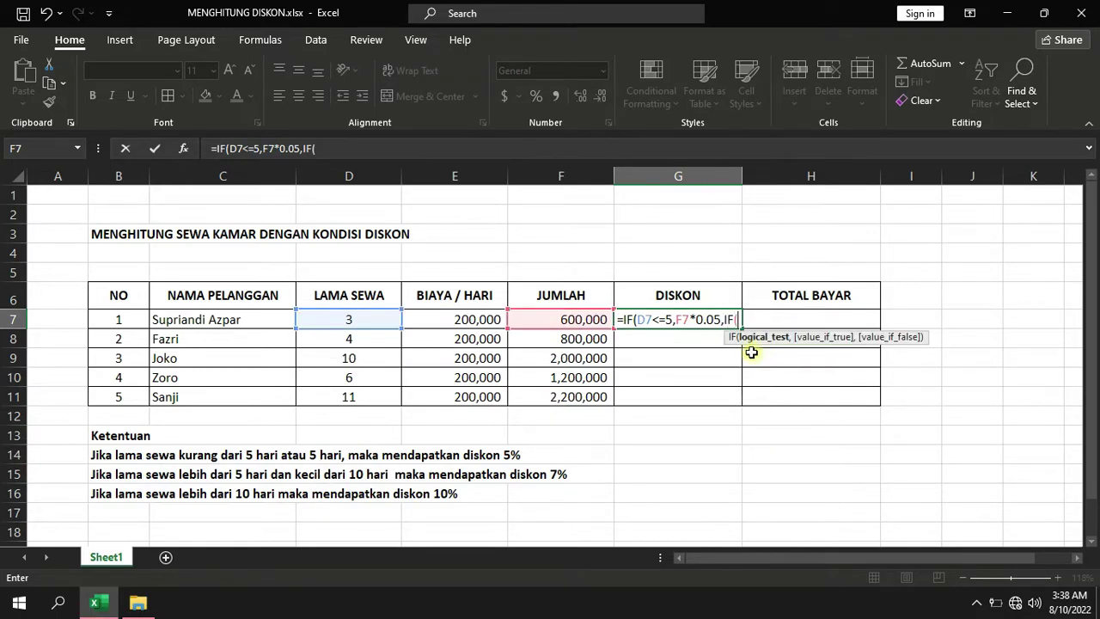
{"action": "type", "text": "AND"}
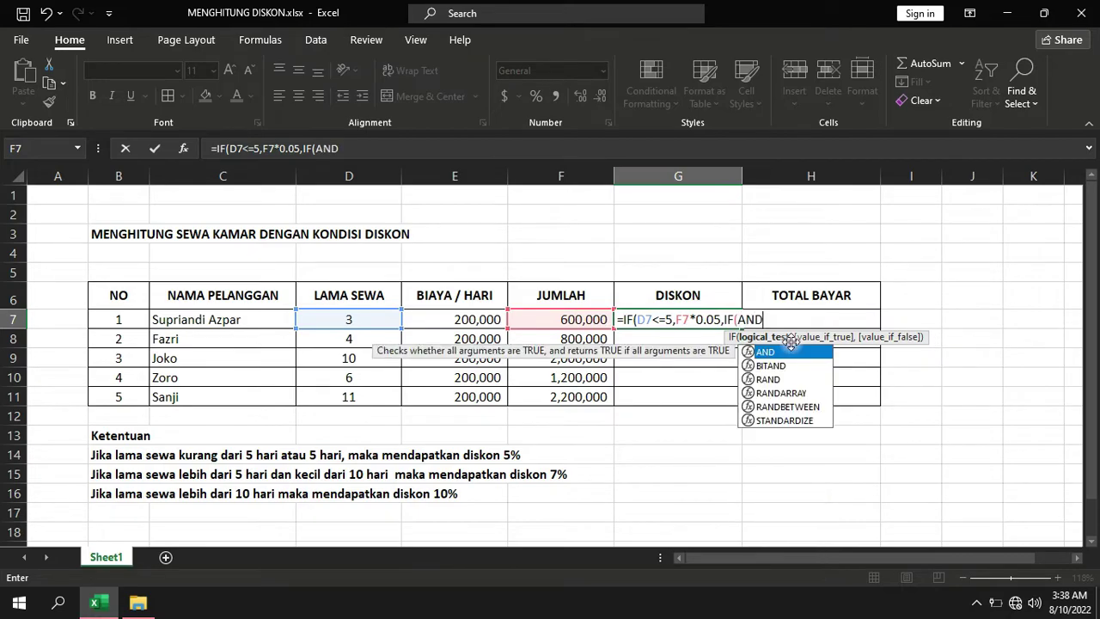
{"action": "double_click", "coordinate": [778, 348]}
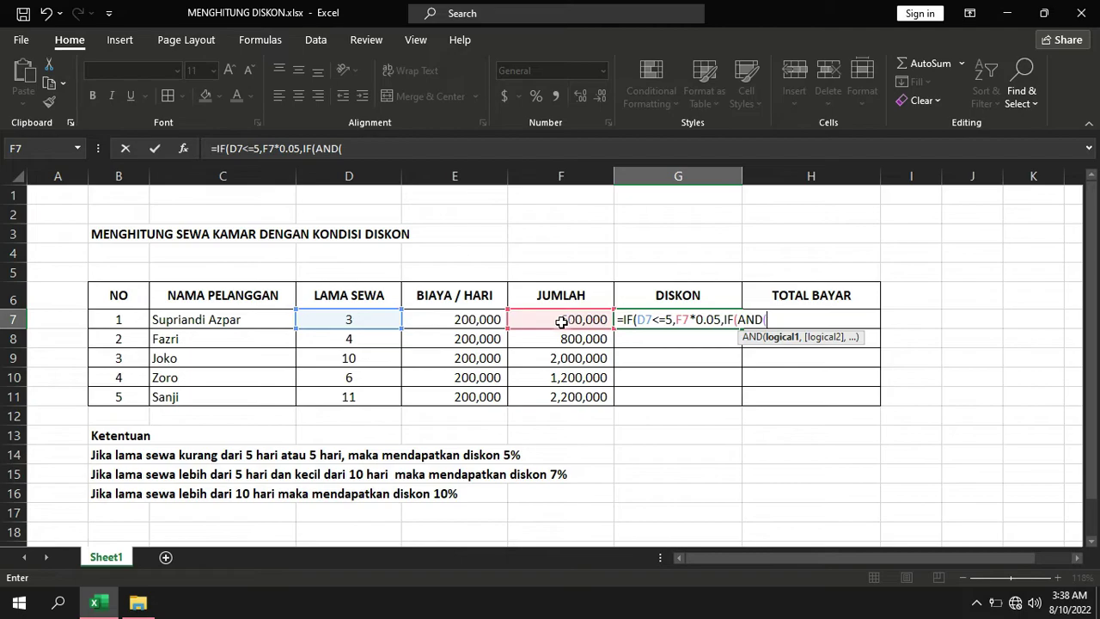
{"action": "left_click", "coordinate": [362, 318]}
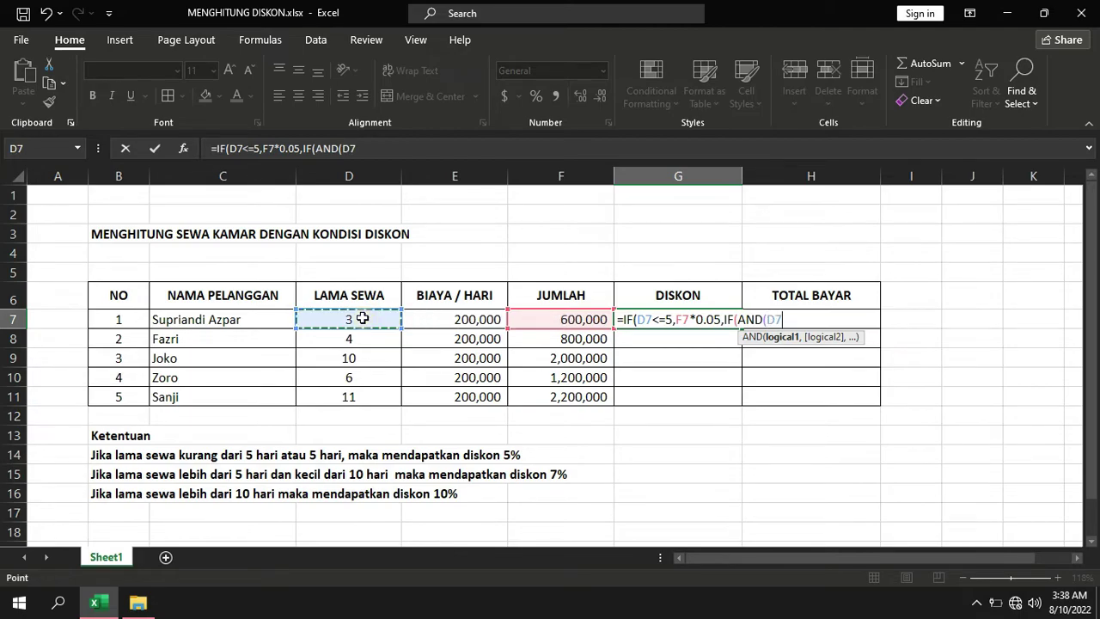
{"action": "type", "text": ">5"}
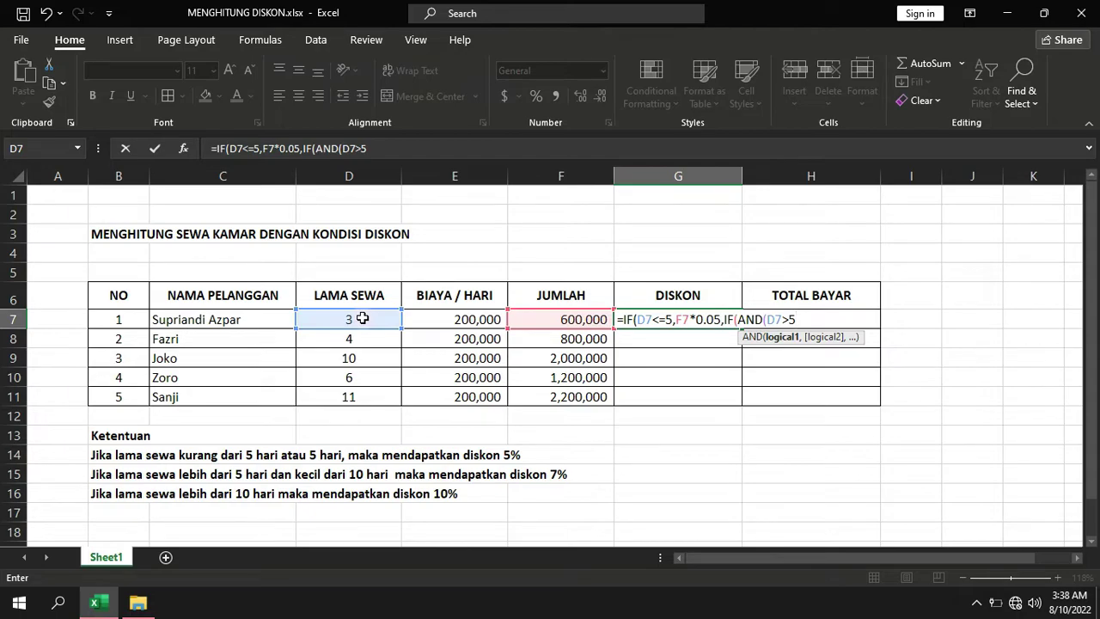
{"action": "type", "text": ","}
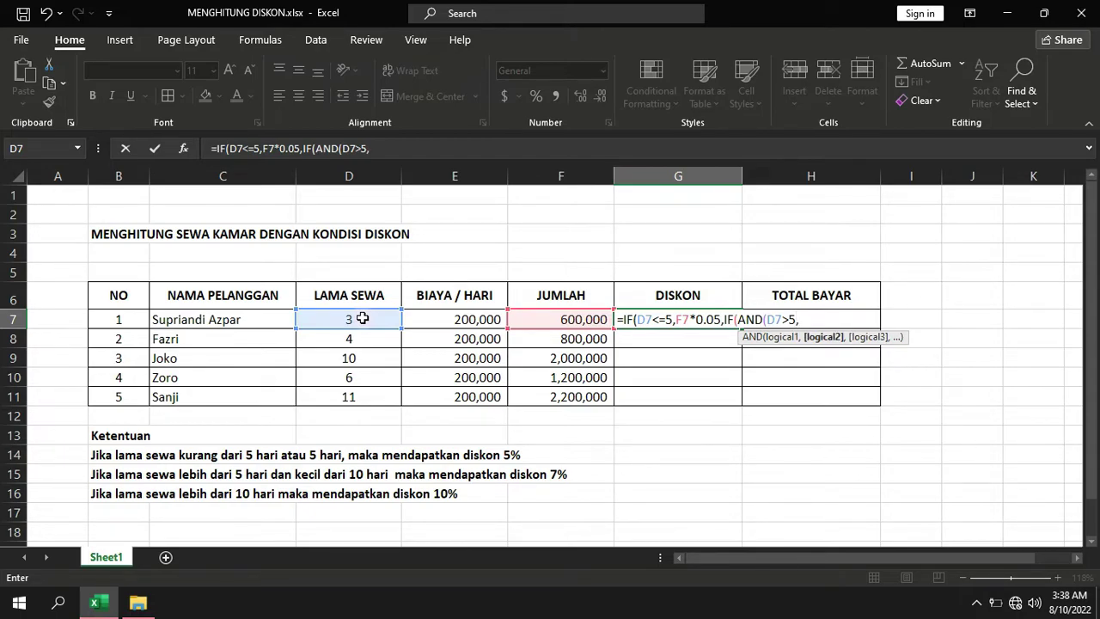
{"action": "left_click", "coordinate": [362, 319]}
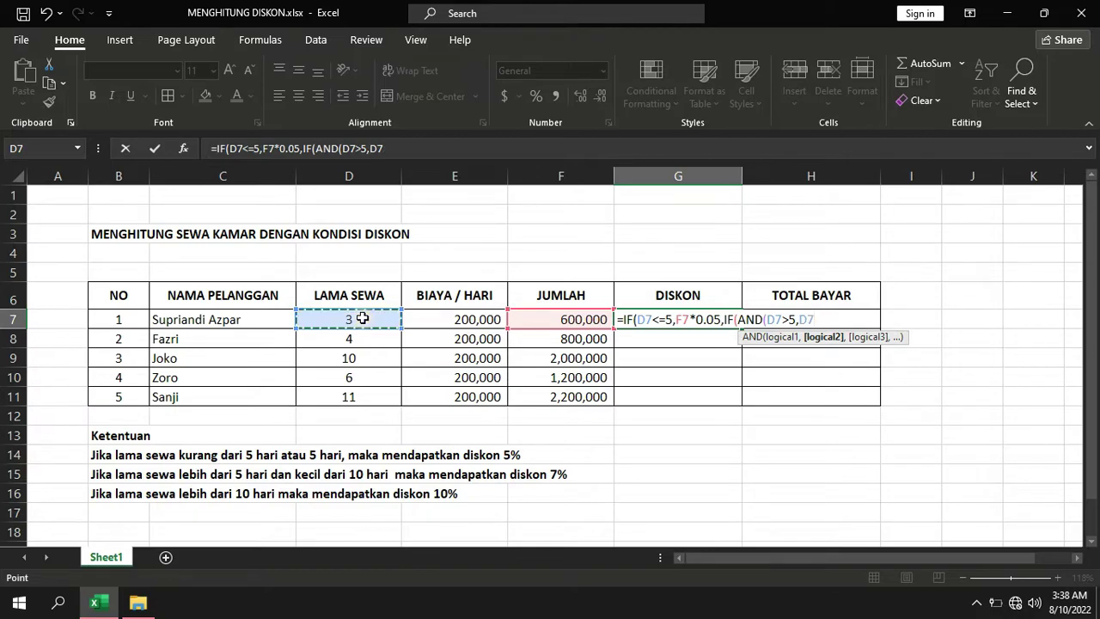
{"action": "type", "text": "<10"}
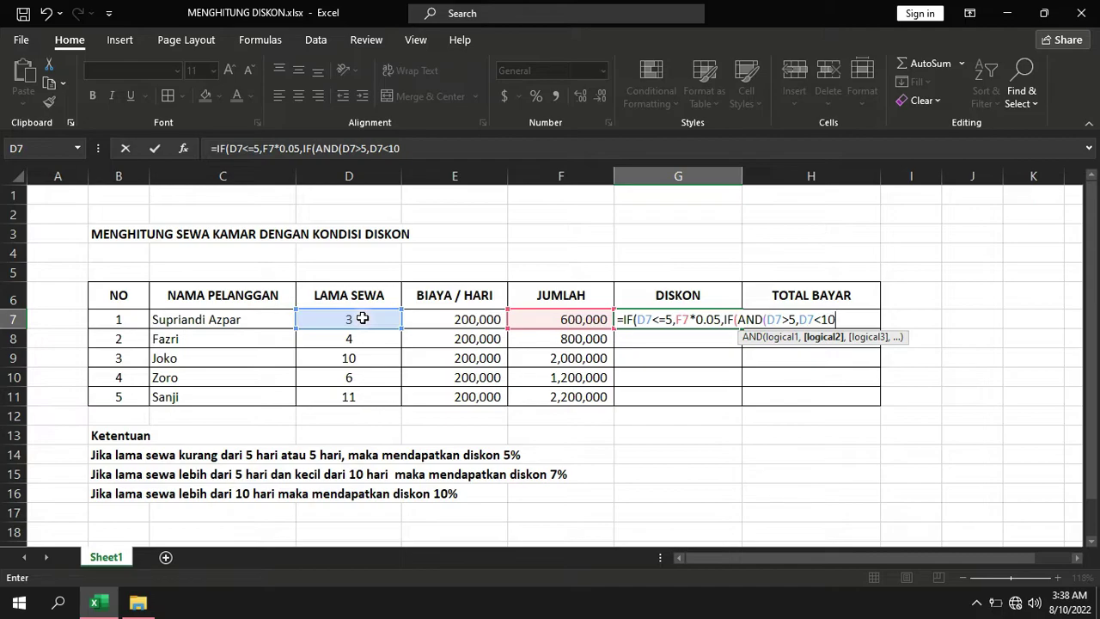
{"action": "type", "text": "),"}
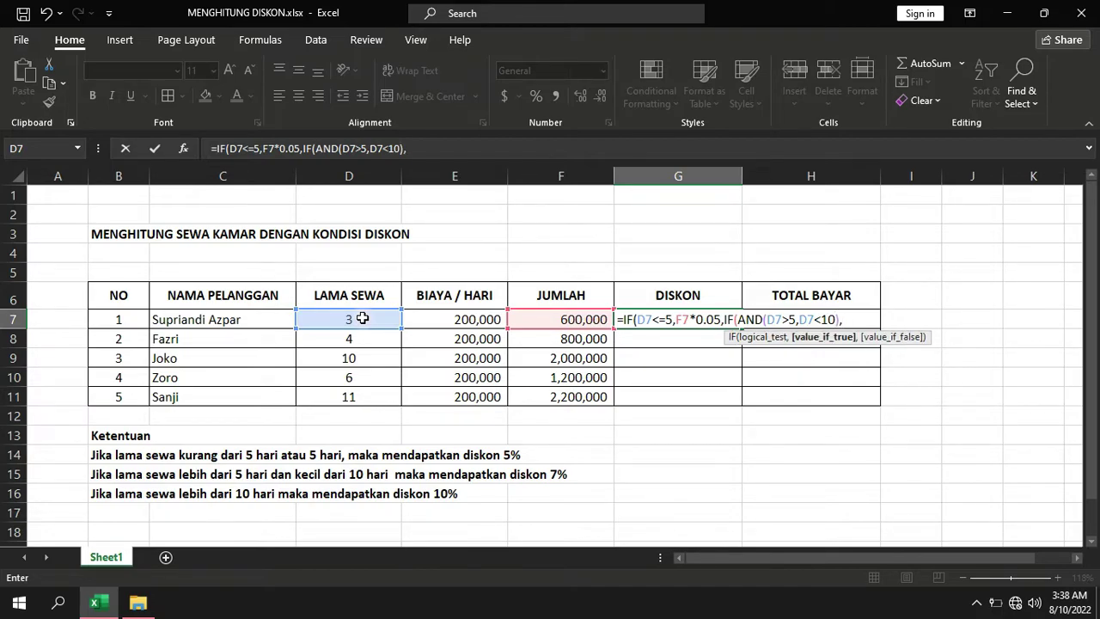
{"action": "left_click", "coordinate": [570, 319]}
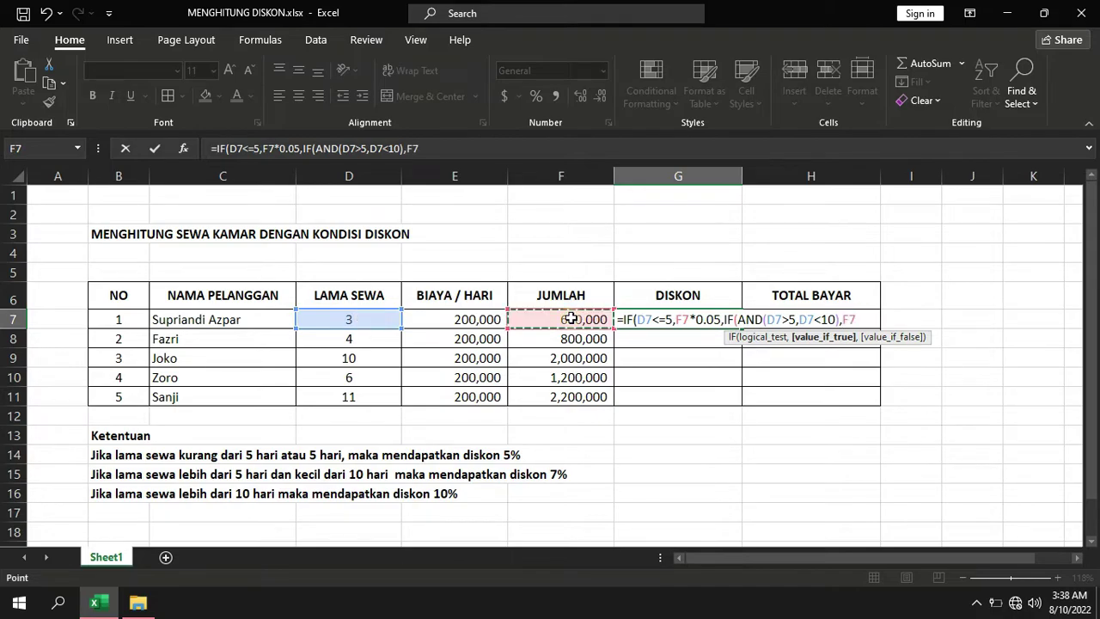
{"action": "type", "text": "*"}
{"action": "type", "text": "0.07"}
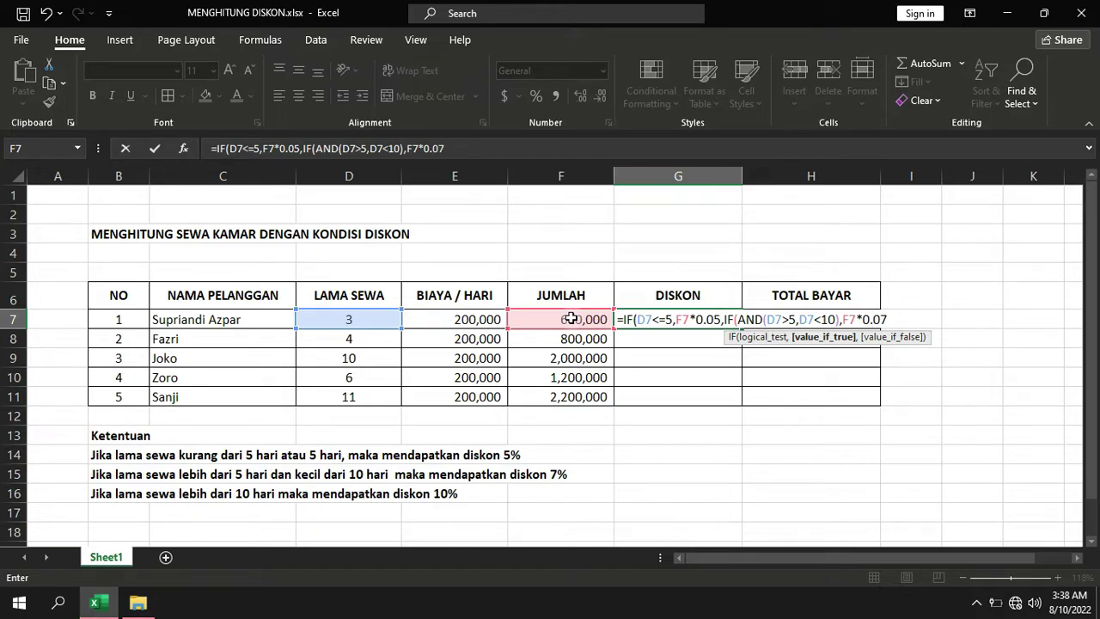
{"action": "type", "text": ","}
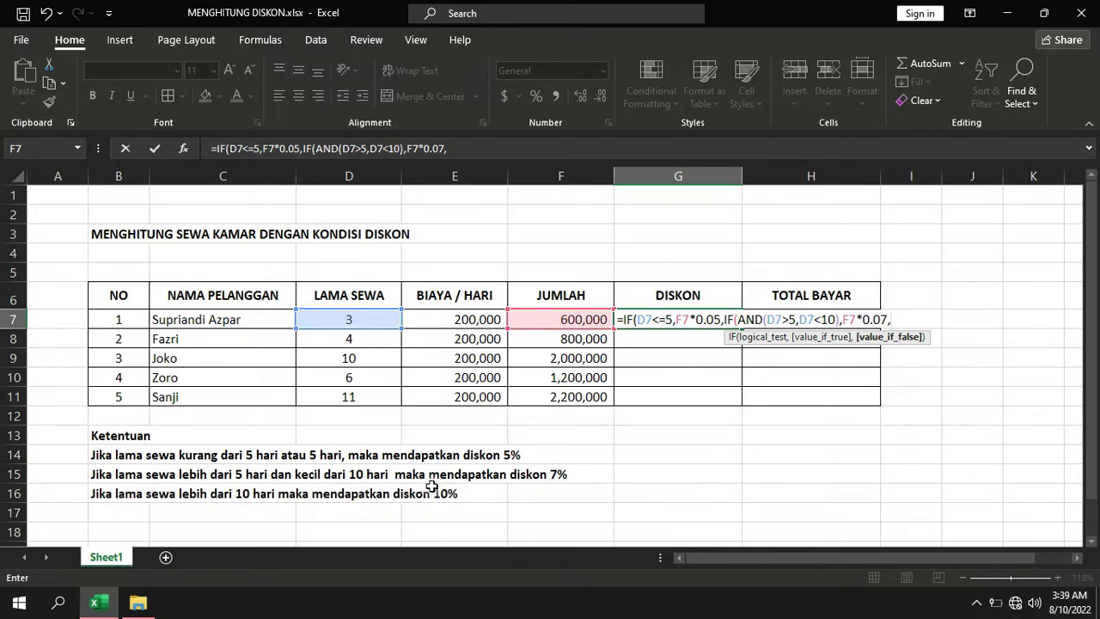
Add the final IF(D7>10,F7*0.1) branch and close the brackets so G7 shows 30000
{"action": "type", "text": "IF"}
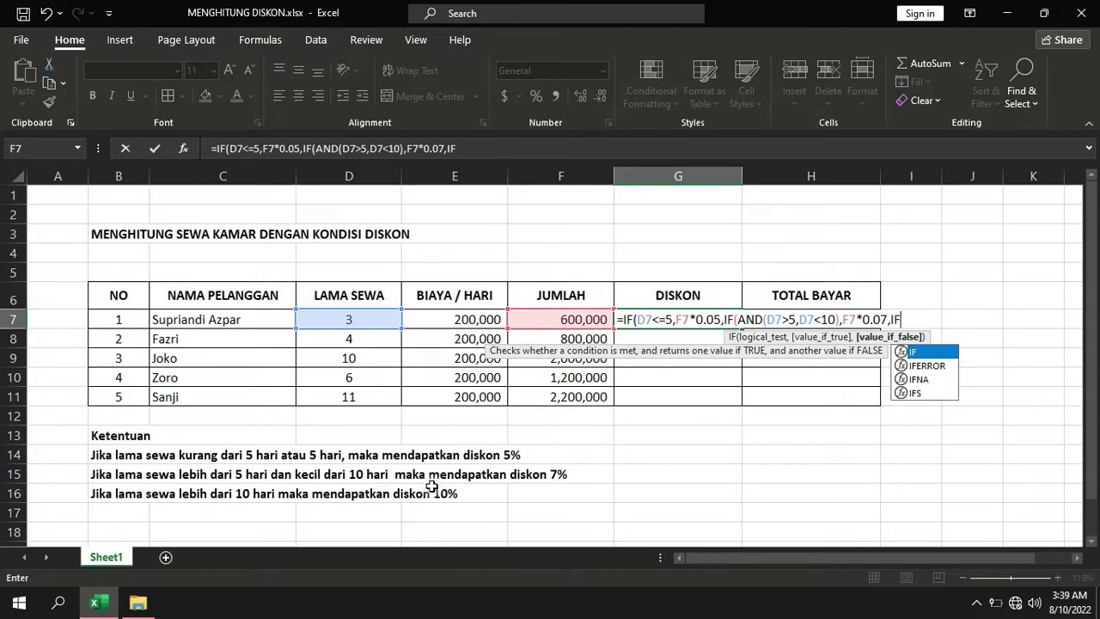
{"action": "double_click", "coordinate": [914, 352]}
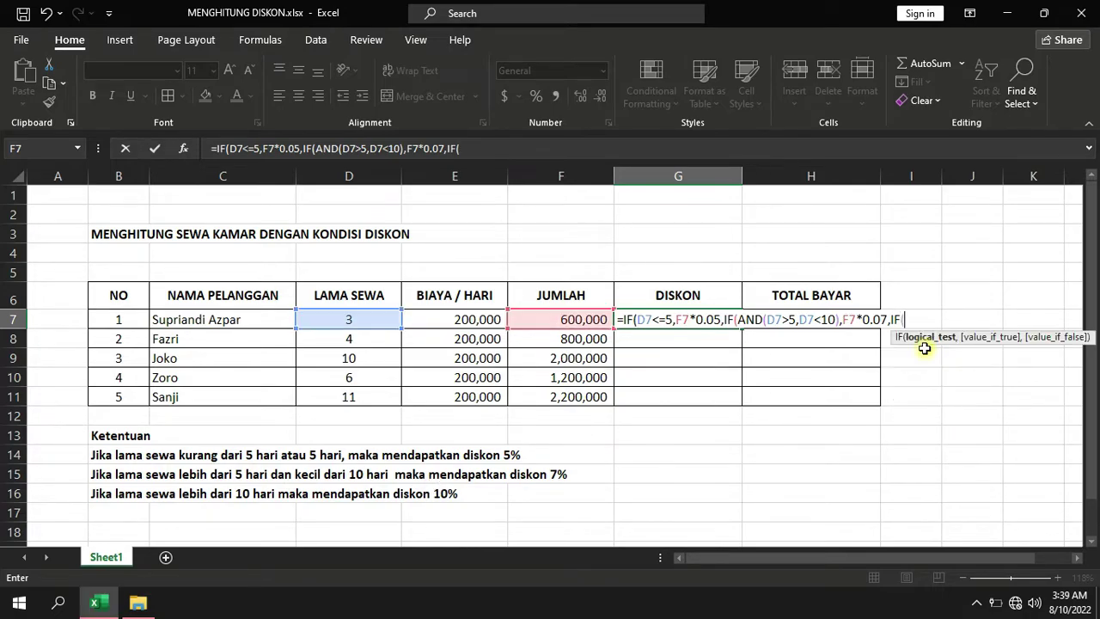
{"action": "left_click", "coordinate": [362, 316]}
{"action": "type", "text": ">5"}
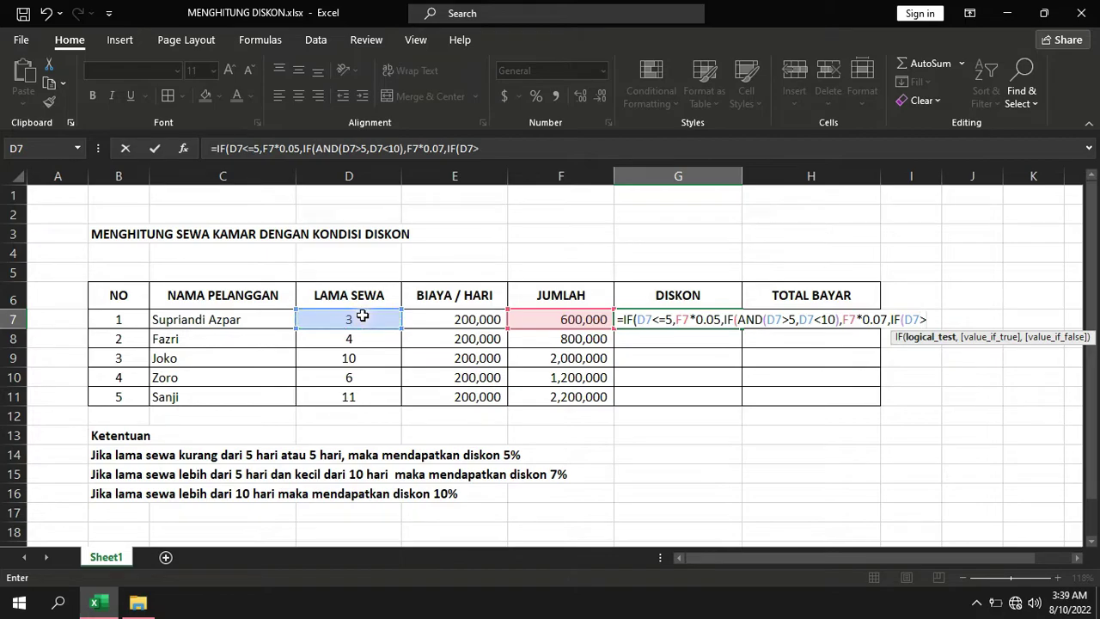
{"action": "type", "text": ","}
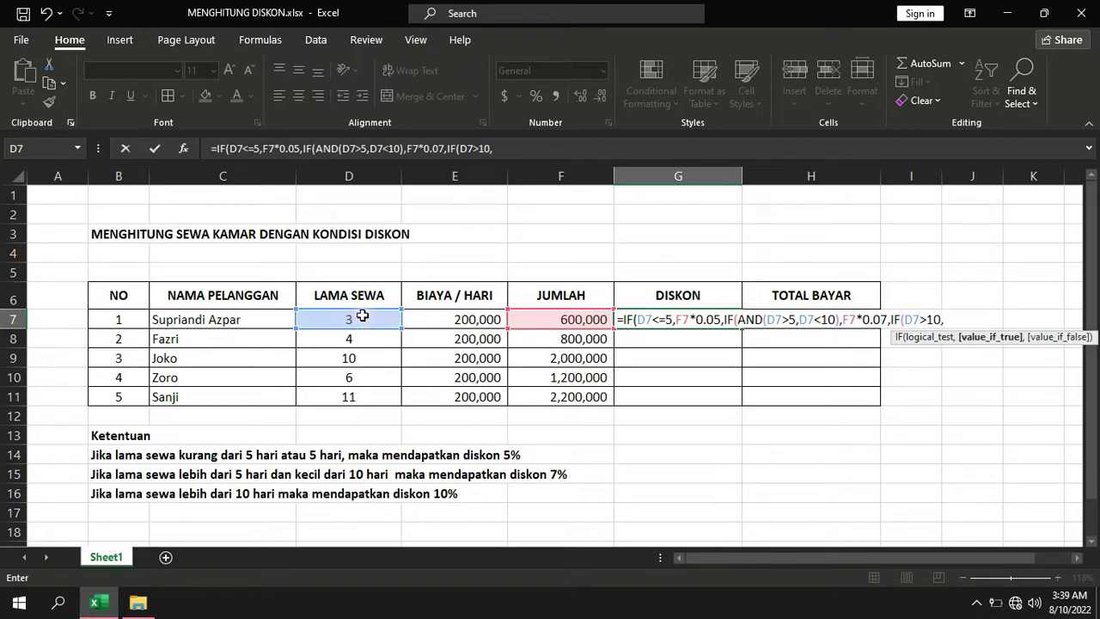
{"action": "left_click", "coordinate": [563, 318]}
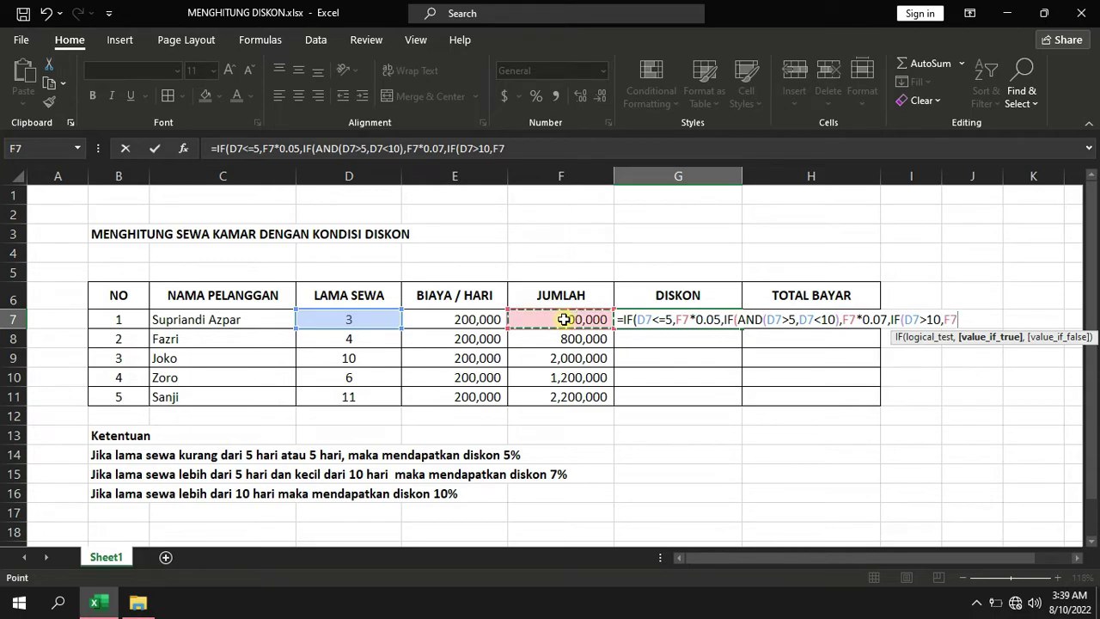
{"action": "type", "text": "*"}
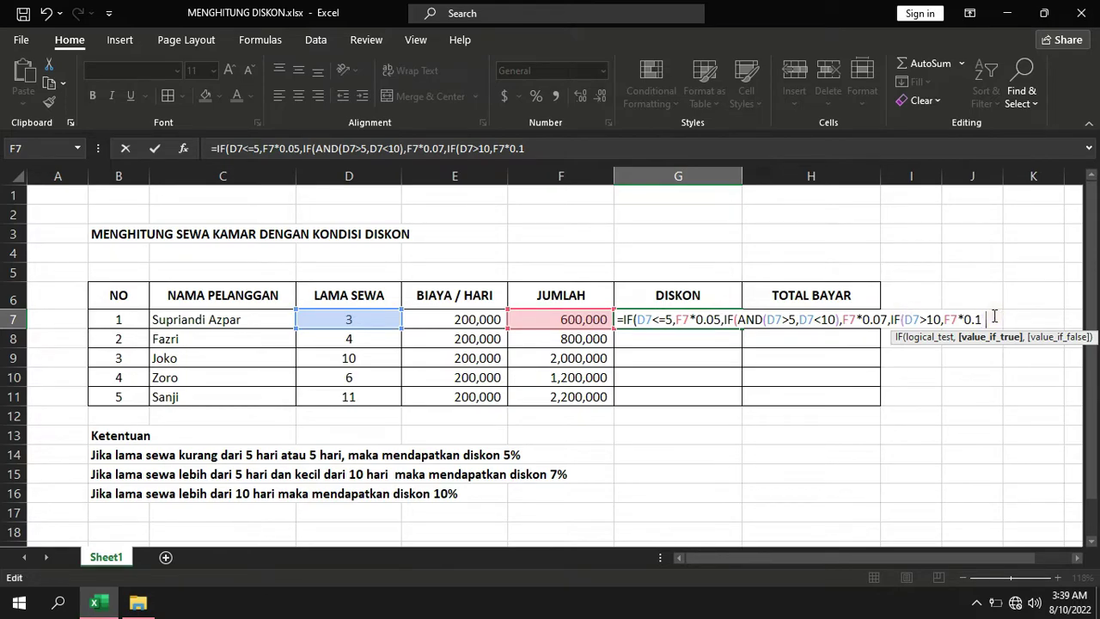
{"action": "type", "text": ")))"}
{"action": "key", "text": "Return"}
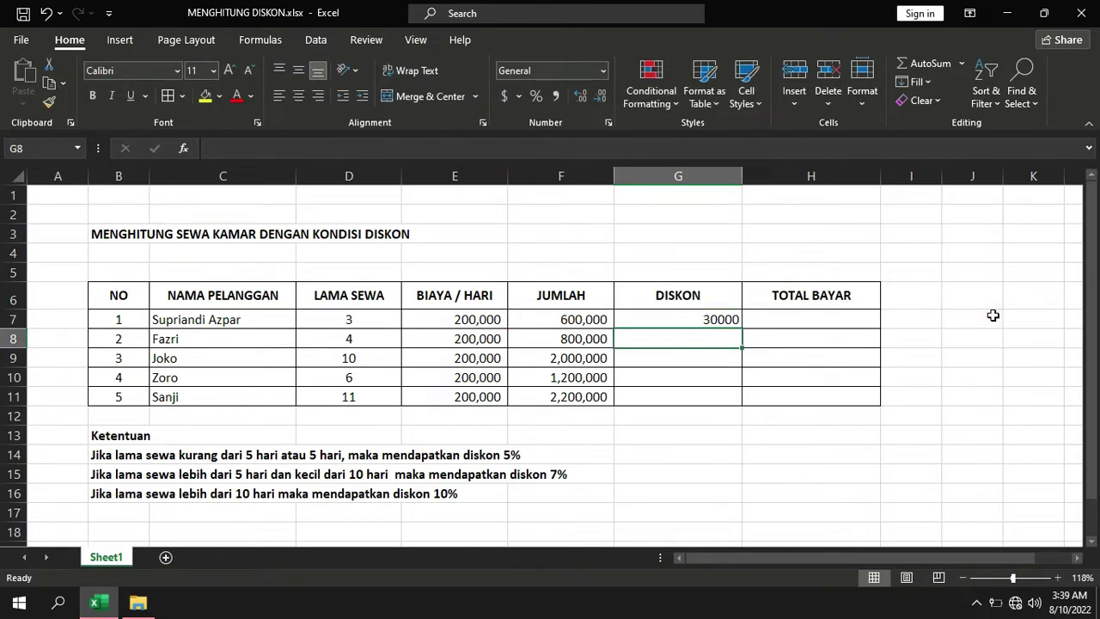
Fill the G7 discount formula down to G11 and inspect the FALSE for the 10-day rental
{"action": "double_click", "coordinate": [728, 324]}
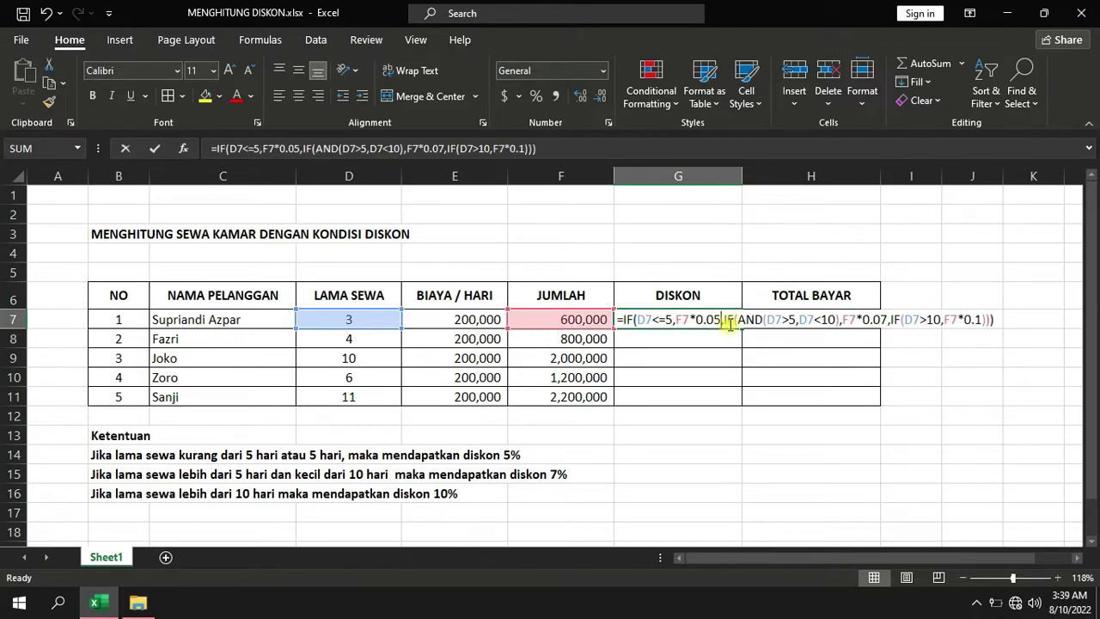
{"action": "key", "text": "Return"}
{"action": "left_click", "coordinate": [737, 320]}
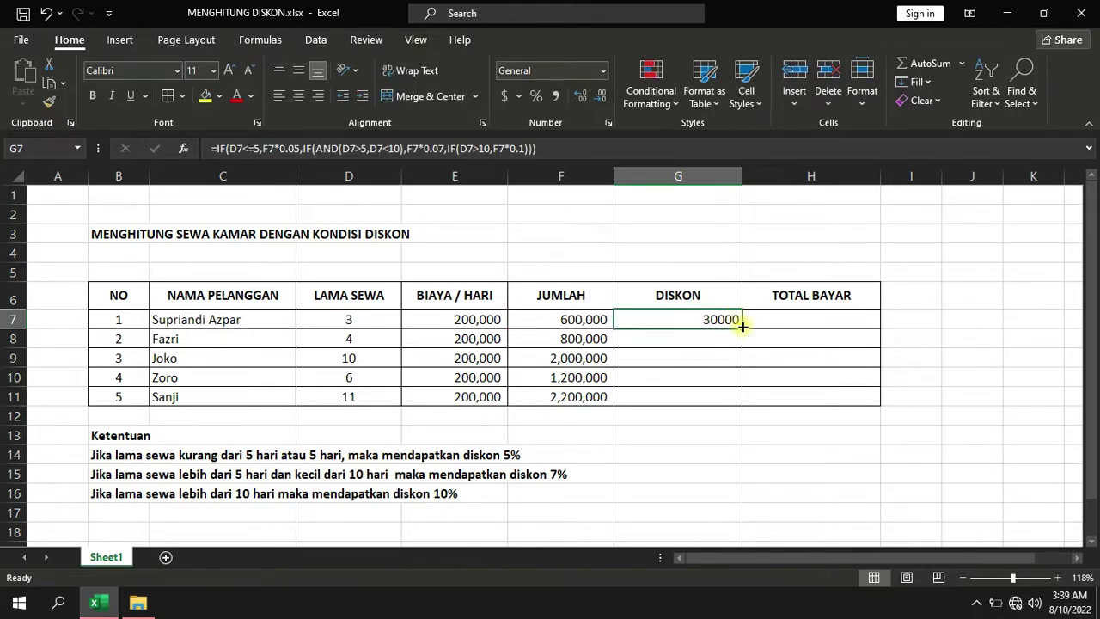
{"action": "left_click_drag", "start_coordinate": [740, 329], "coordinate": [735, 397]}
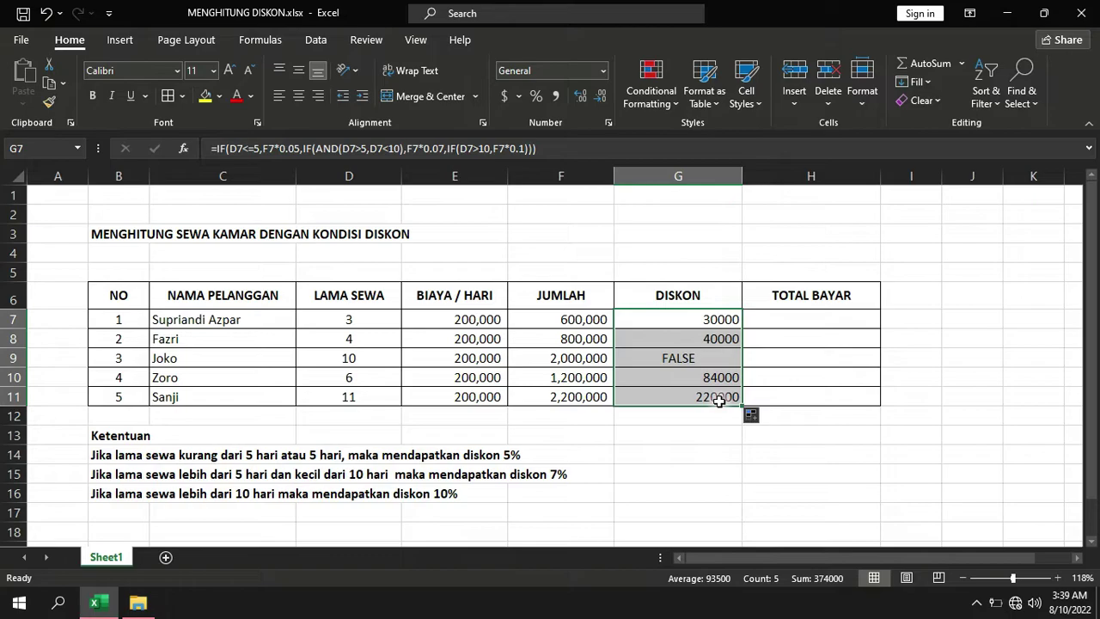
{"action": "left_click", "coordinate": [683, 358]}
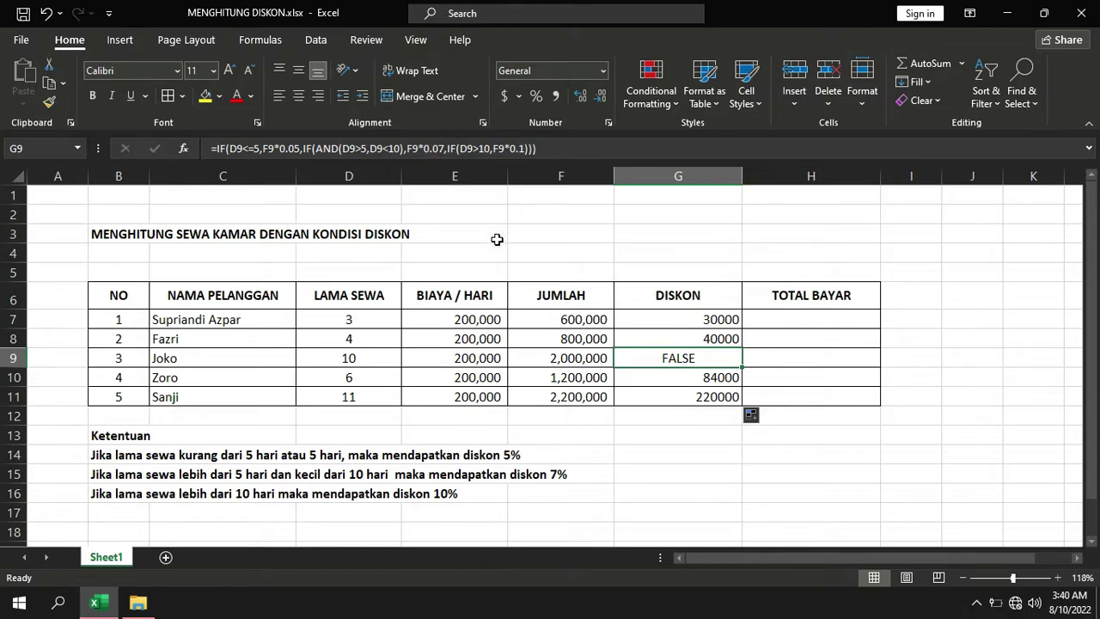
{"action": "double_click", "coordinate": [695, 320]}
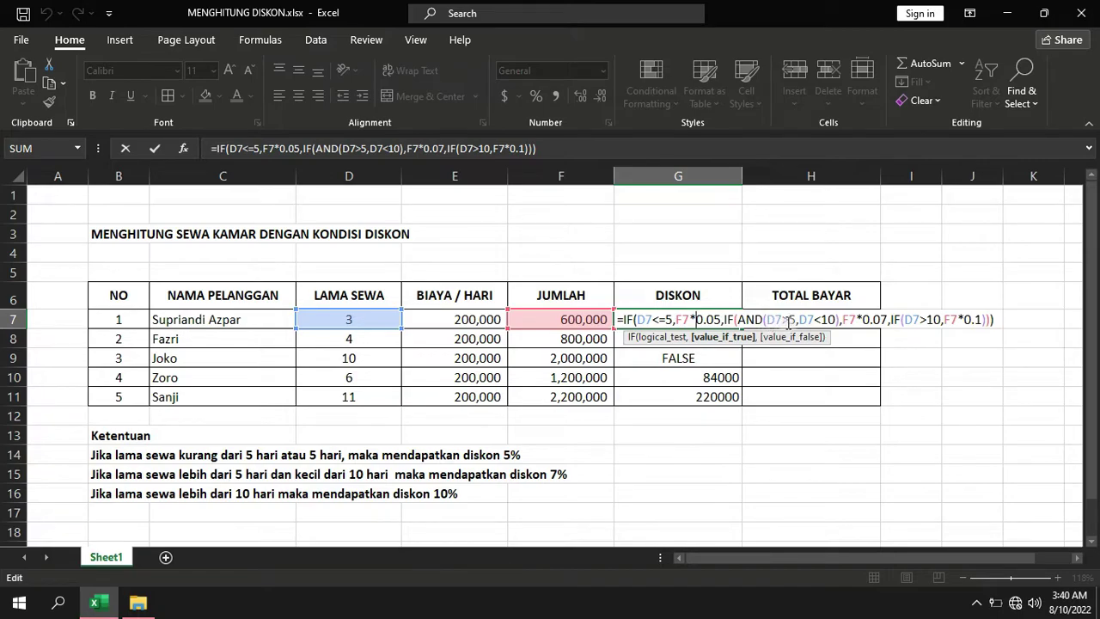
Change the last discount test in G7 from D7>10 to D7>=10
{"action": "left_click", "coordinate": [824, 318]}
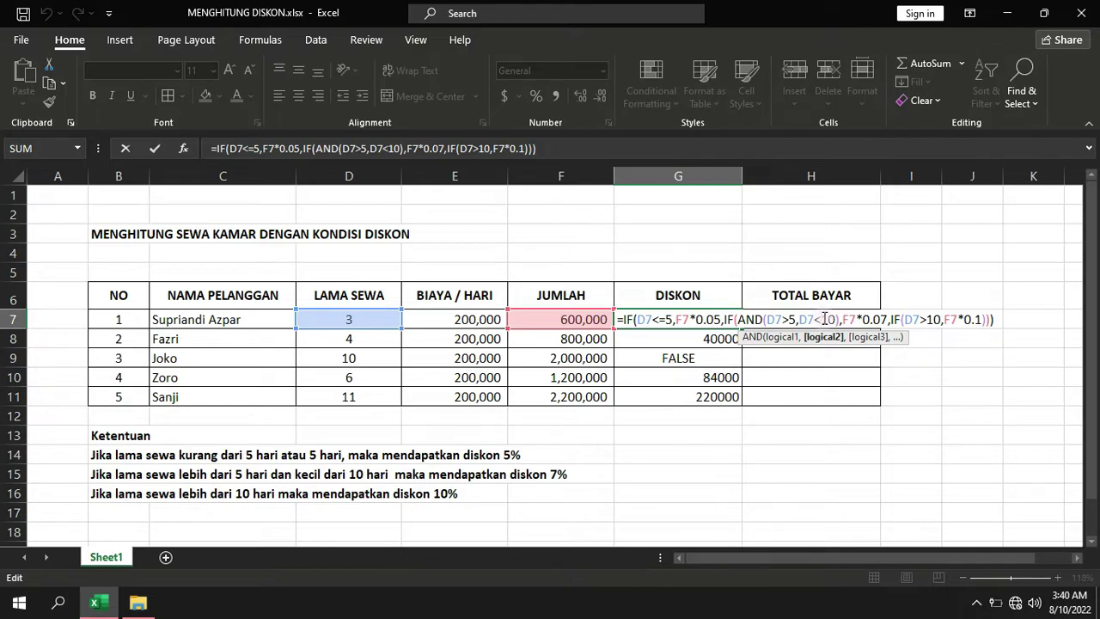
{"action": "left_click", "coordinate": [928, 319]}
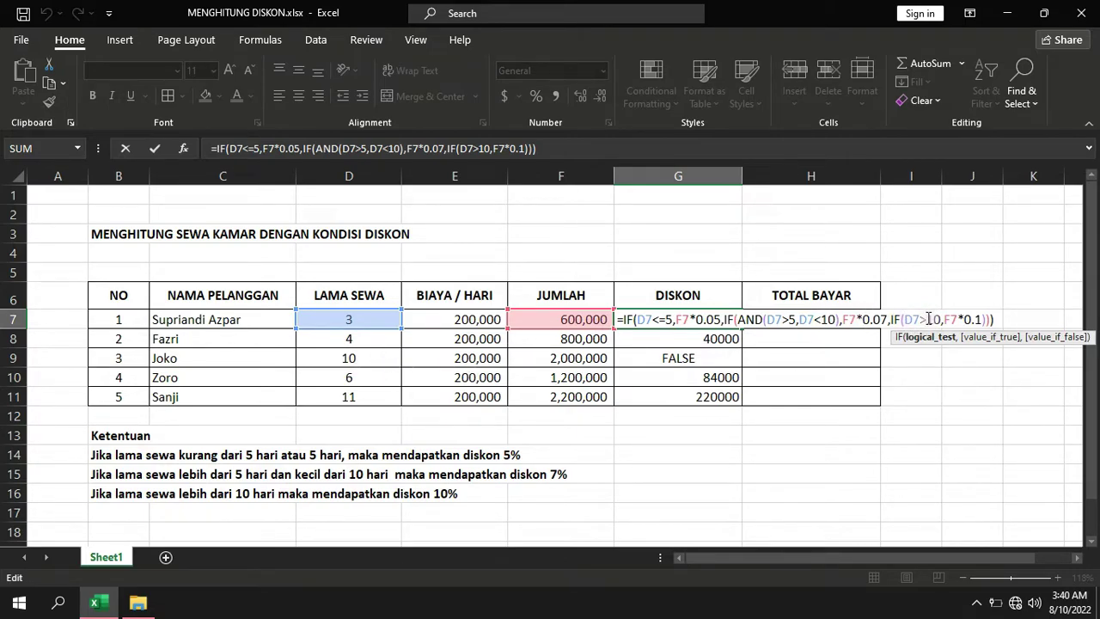
{"action": "type", "text": "="}
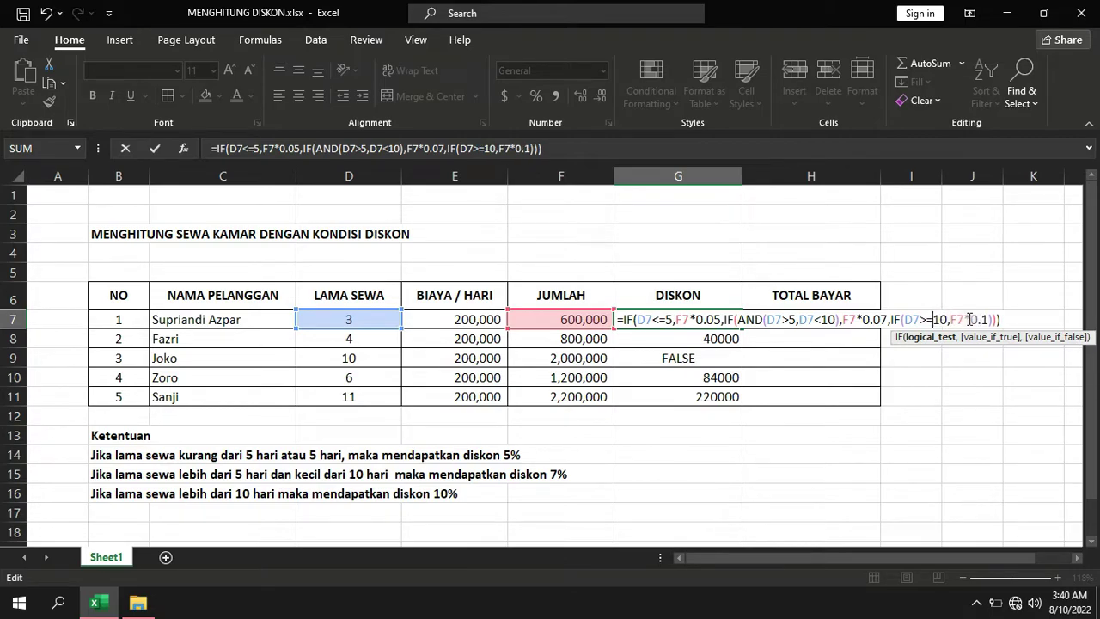
{"action": "left_click", "coordinate": [1006, 318]}
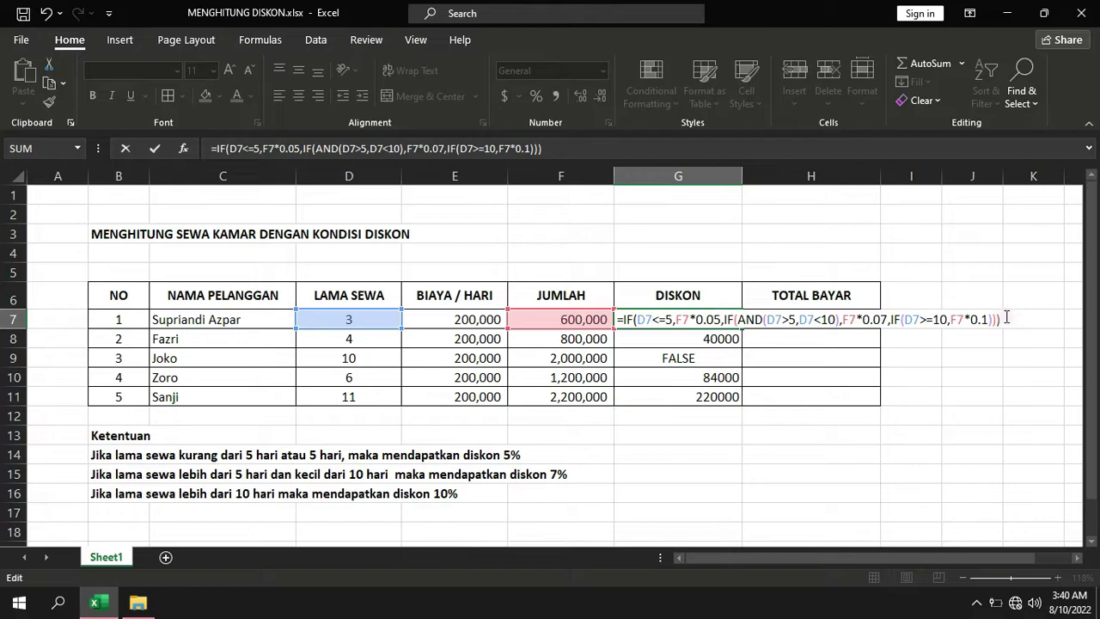
{"action": "key", "text": "Return"}
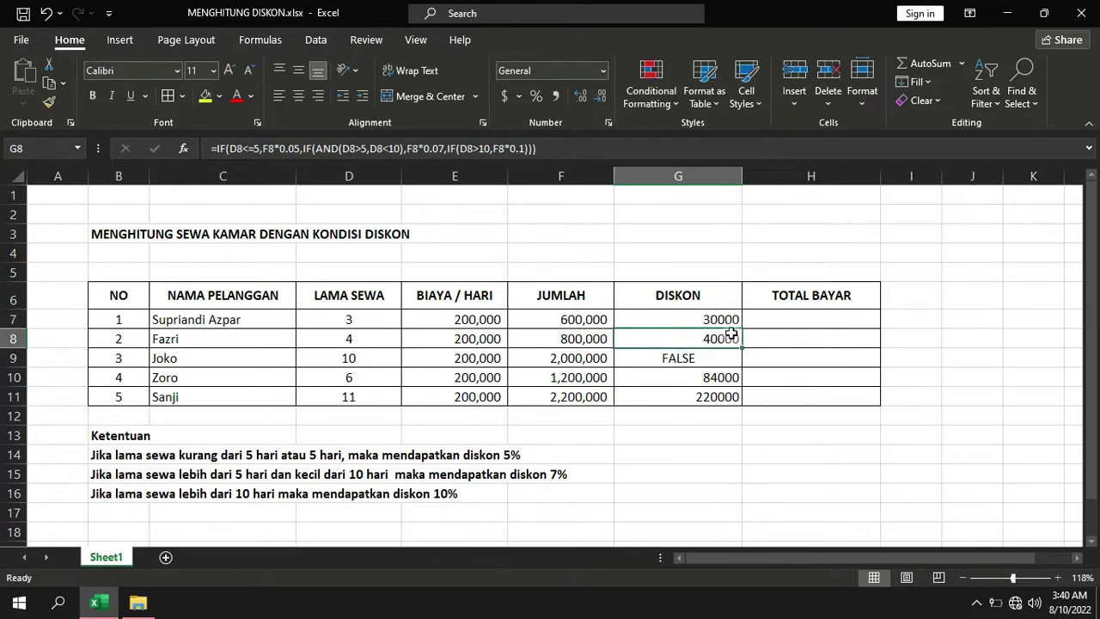
Refill the corrected DISKON formula down to G11 so the 10-day rental shows 200000
{"action": "double_click", "coordinate": [731, 319]}
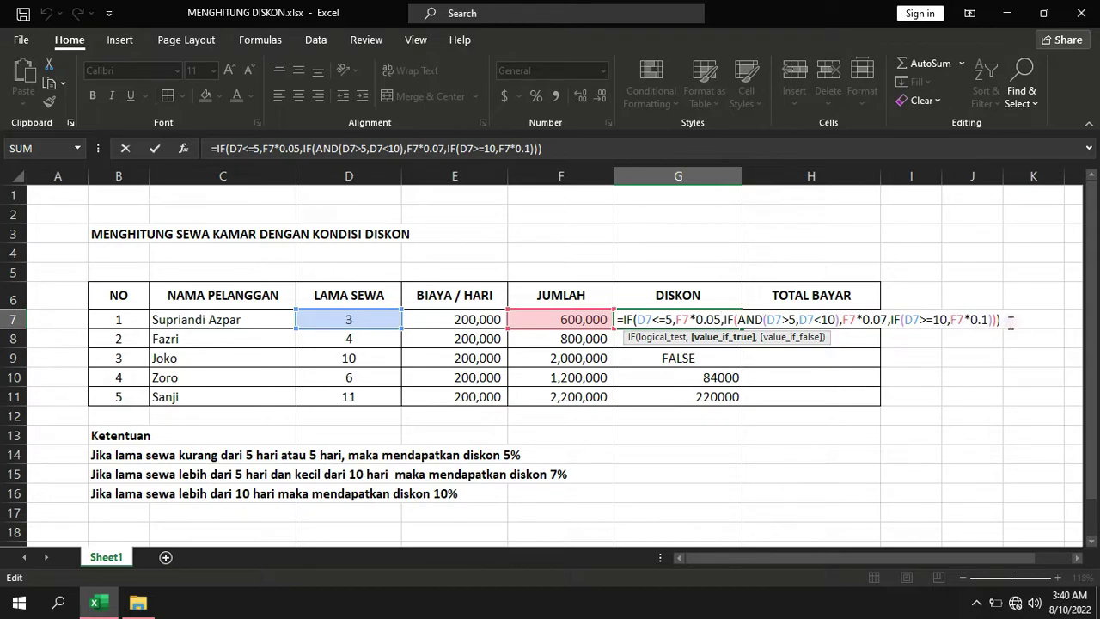
{"action": "key", "text": "Return"}
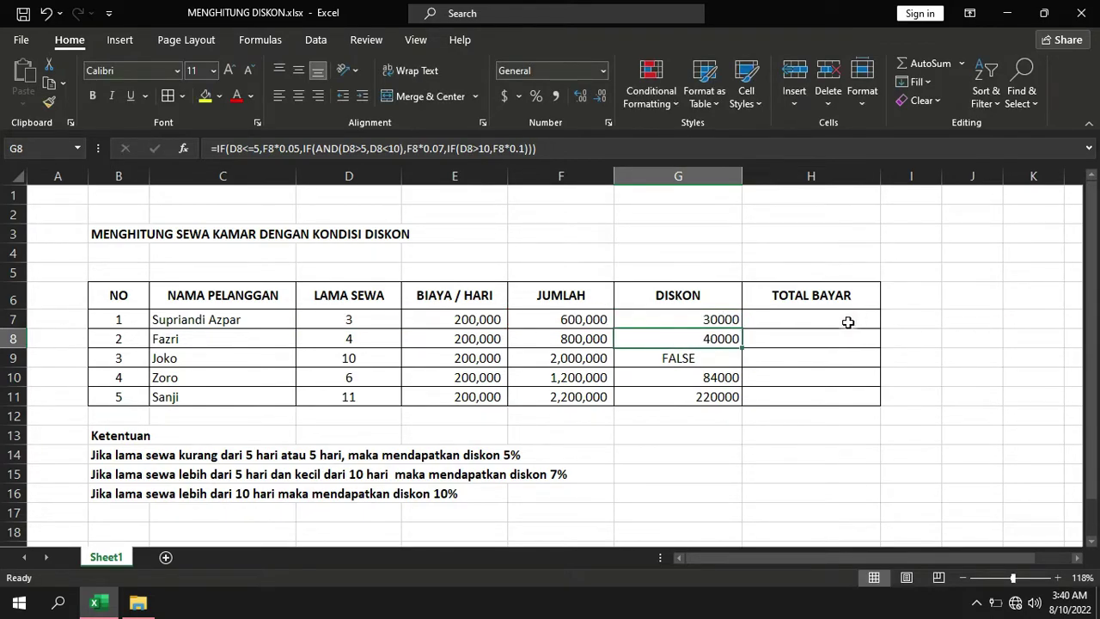
{"action": "left_click", "coordinate": [731, 318]}
{"action": "left_click_drag", "start_coordinate": [741, 330], "coordinate": [732, 402]}
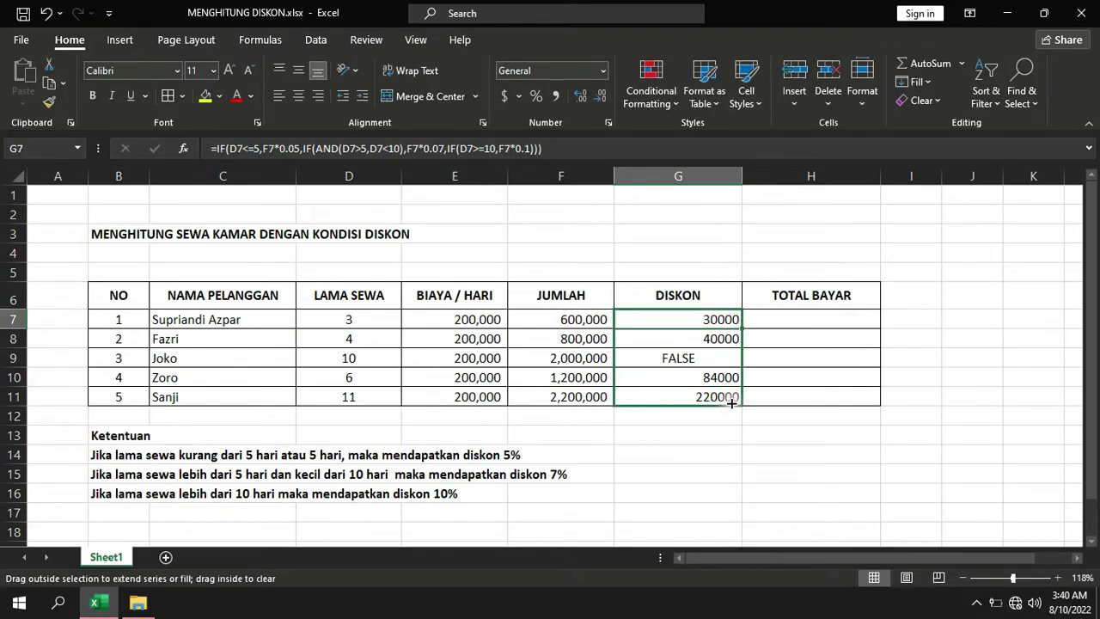
{"action": "left_click", "coordinate": [700, 432]}
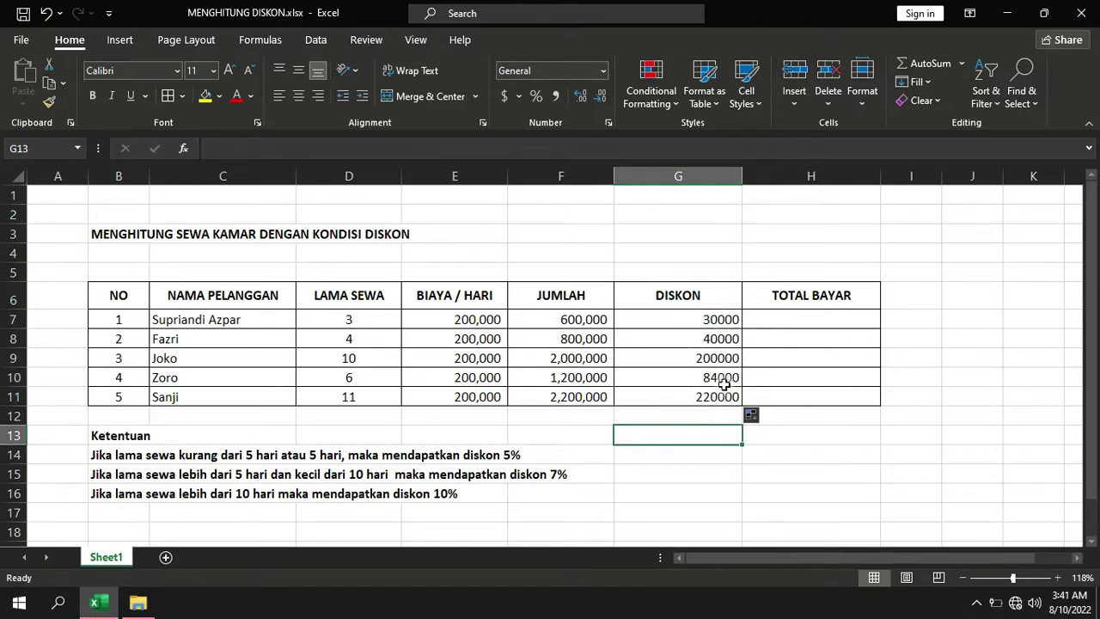
{"action": "left_click", "coordinate": [793, 321]}
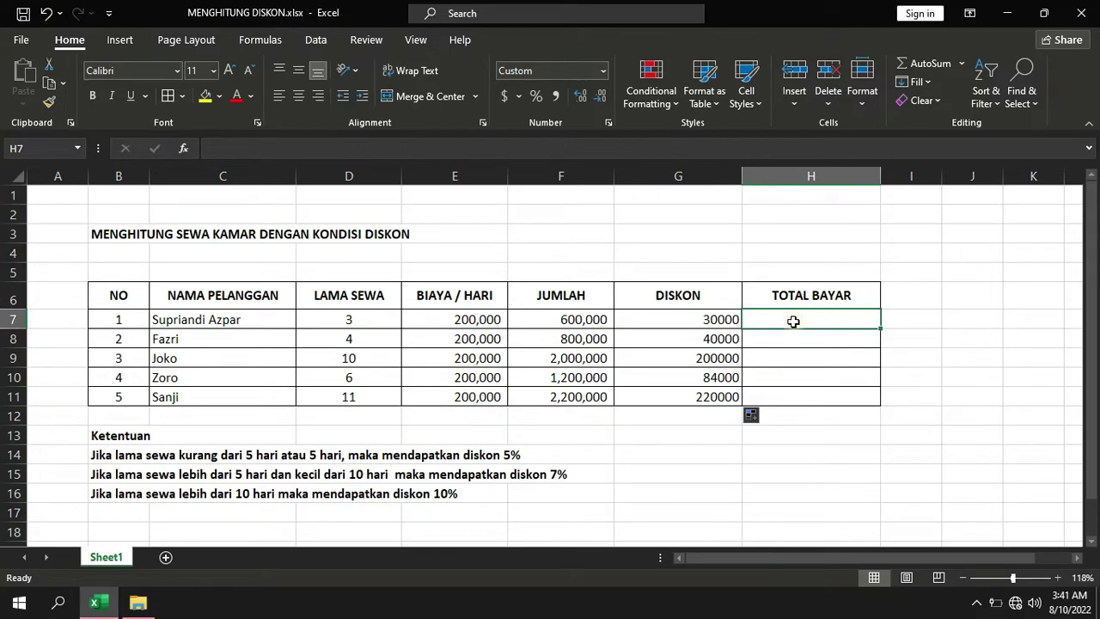
Enter =F7-G7 in H7 and fill it down to H11, giving 570,000 through 1,980,000
{"action": "type", "text": "="}
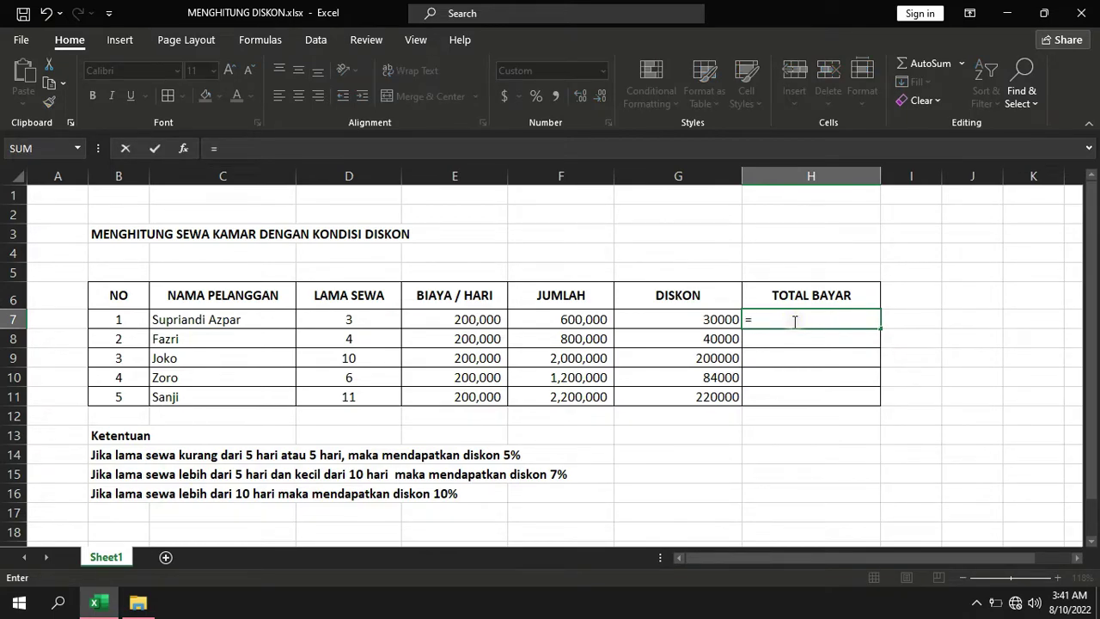
{"action": "left_click", "coordinate": [581, 321]}
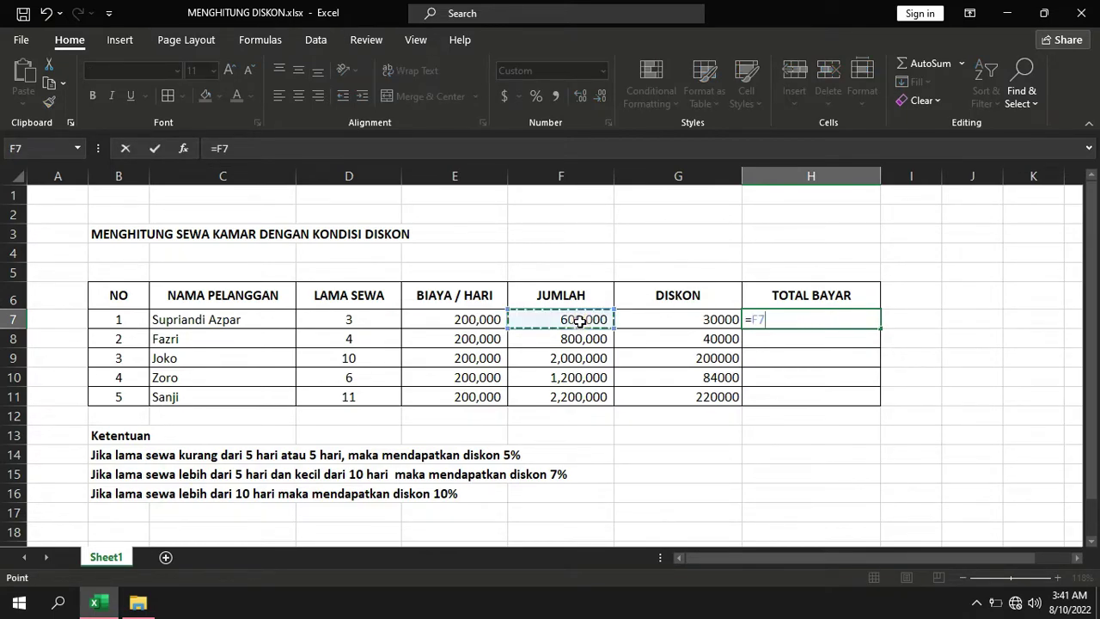
{"action": "type", "text": "-"}
{"action": "left_click", "coordinate": [651, 318]}
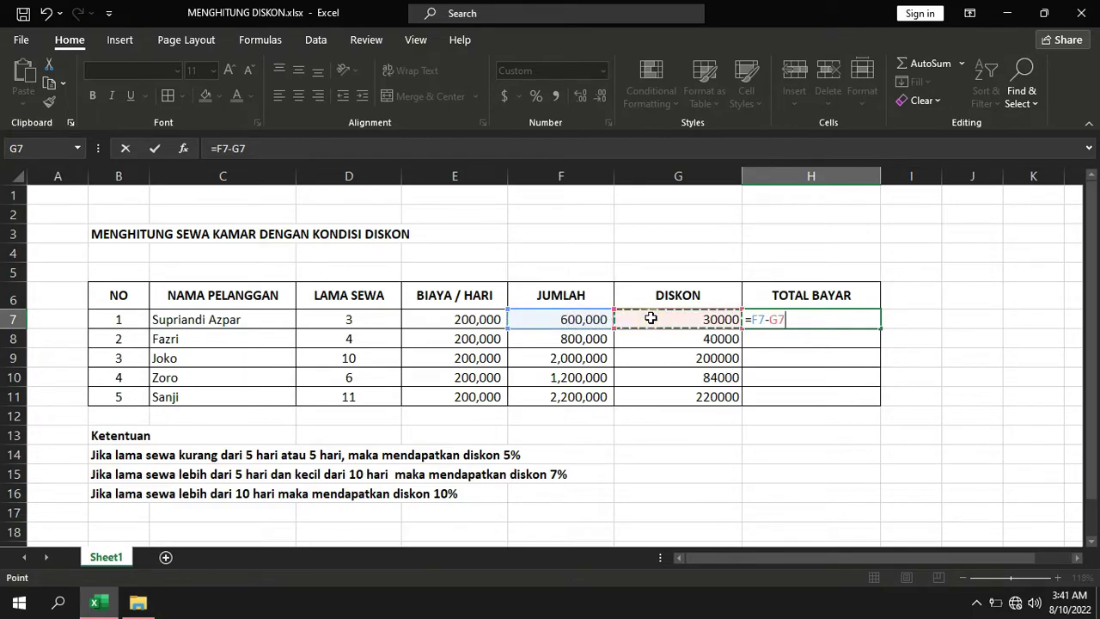
{"action": "key", "text": "Return"}
{"action": "left_click", "coordinate": [850, 320]}
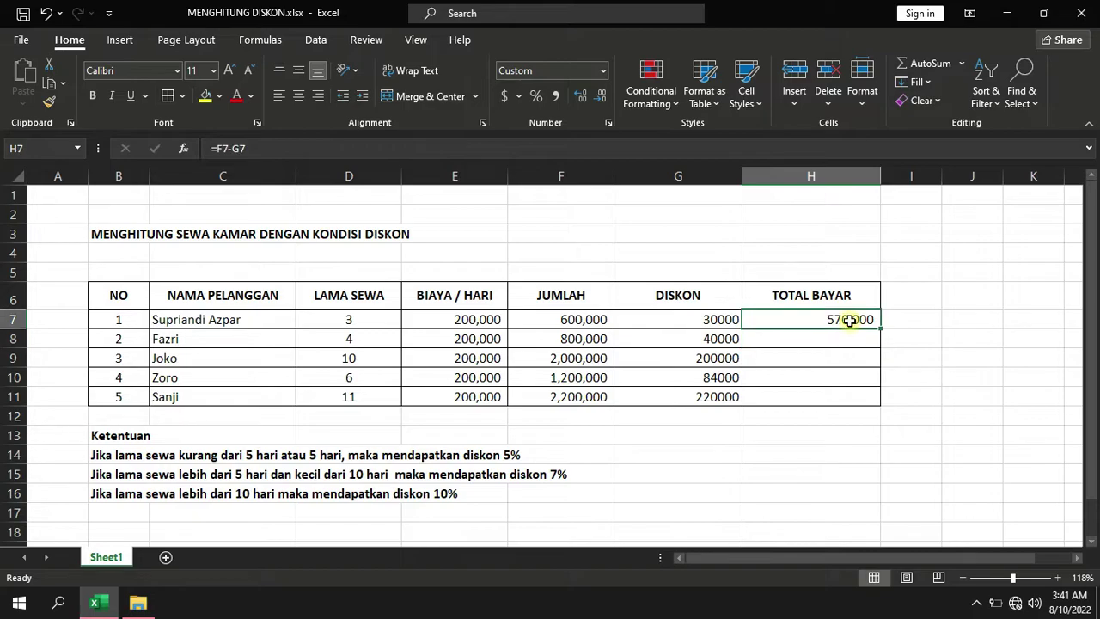
{"action": "left_click_drag", "start_coordinate": [880, 329], "coordinate": [861, 398]}
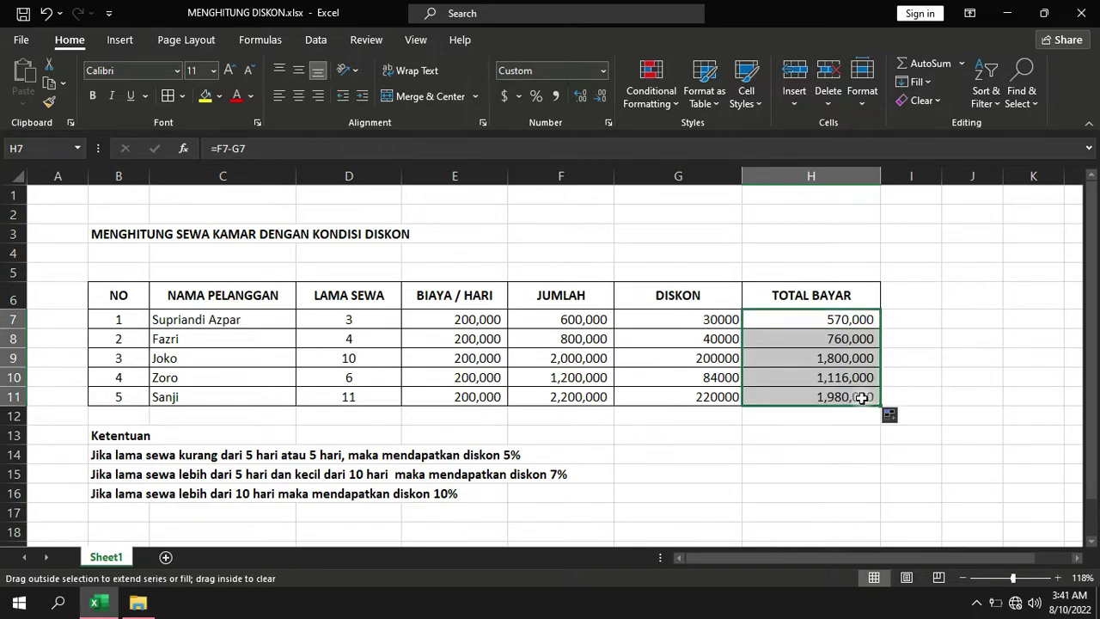
{"action": "left_click", "coordinate": [935, 340]}
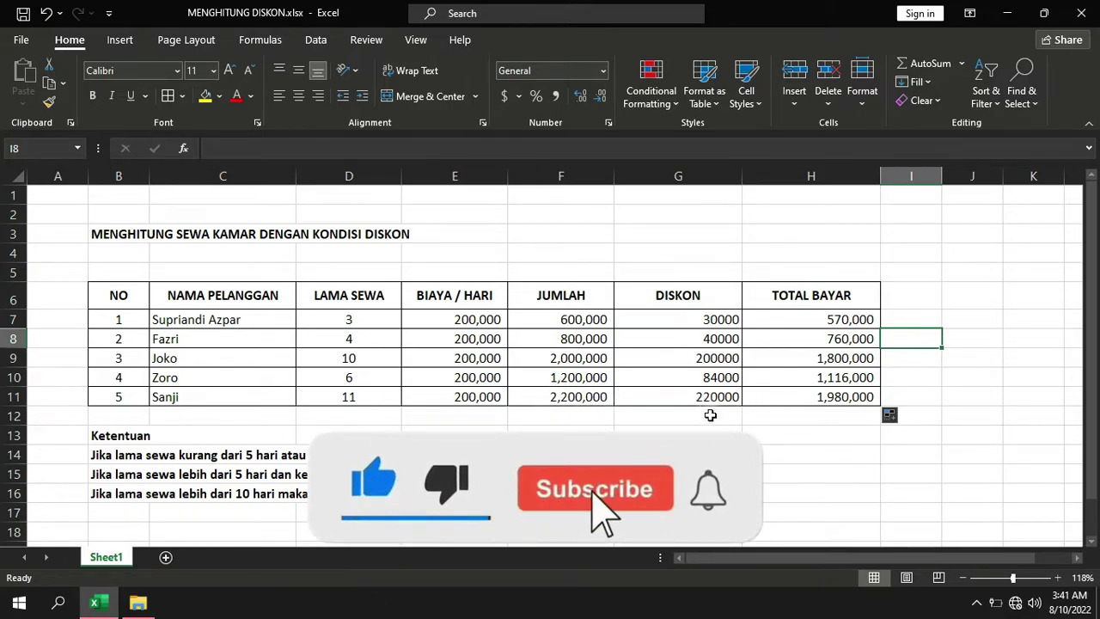
{"action": "left_click", "coordinate": [752, 455]}
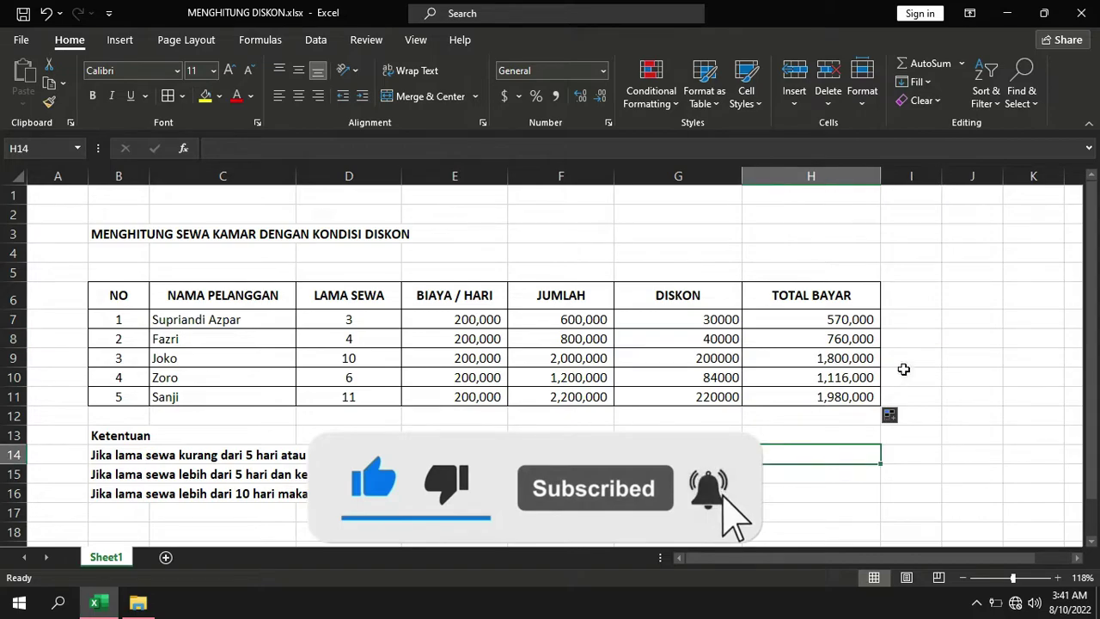